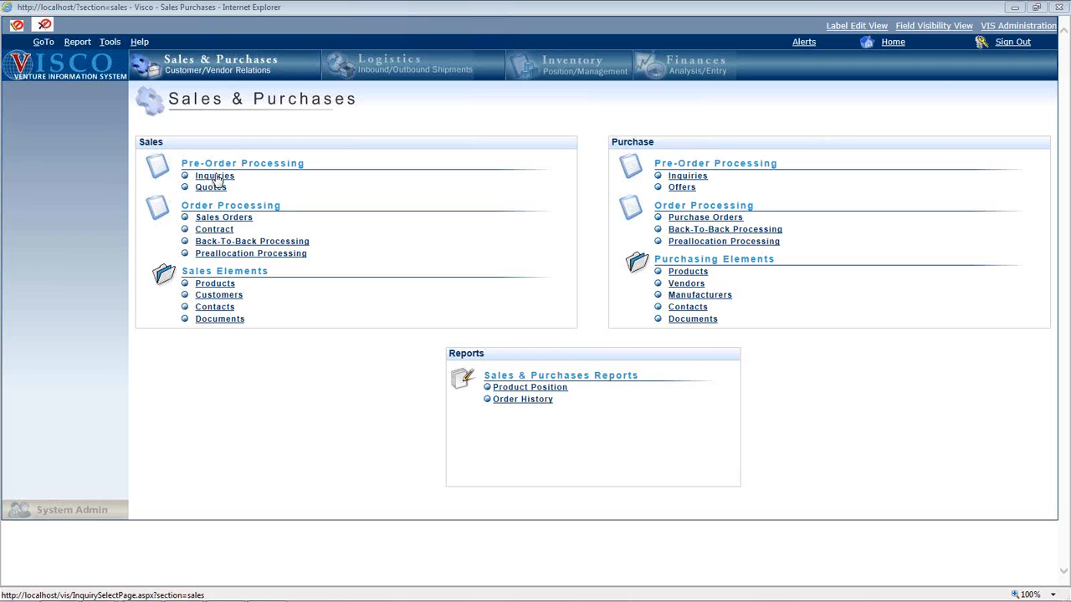
- Open inquiry 151 for 3 Brothers from the inquiries list and show its associated documents and images
left_click(217, 178)
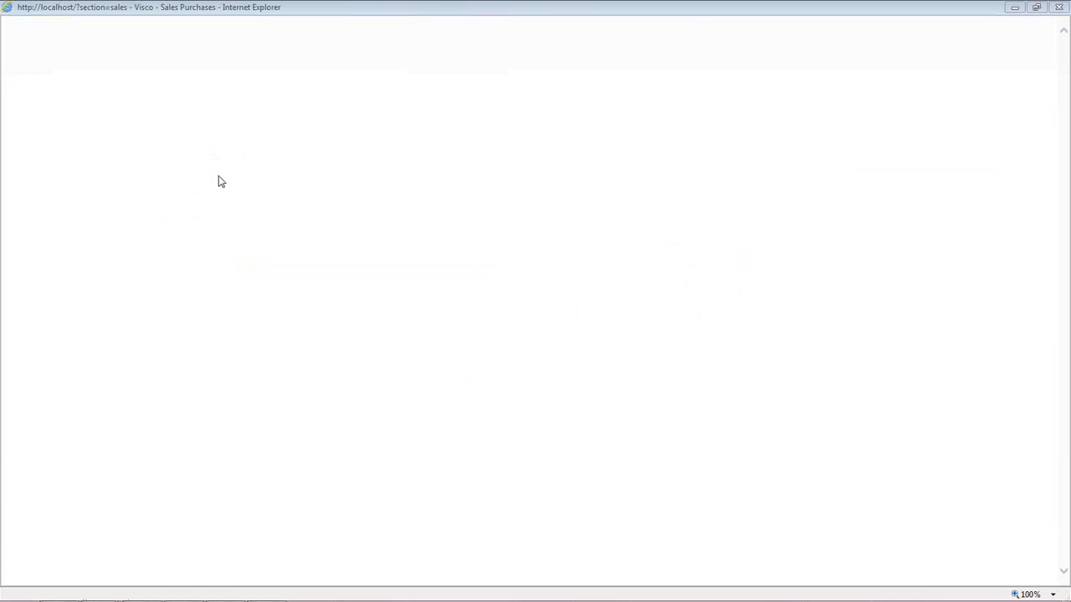
left_click(446, 197)
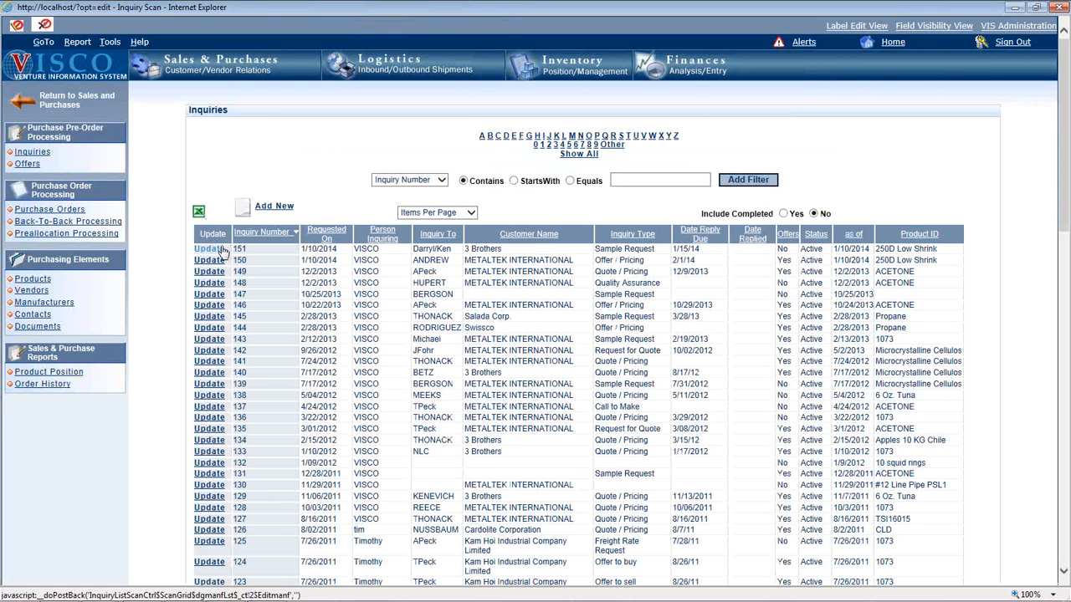
left_click(221, 250)
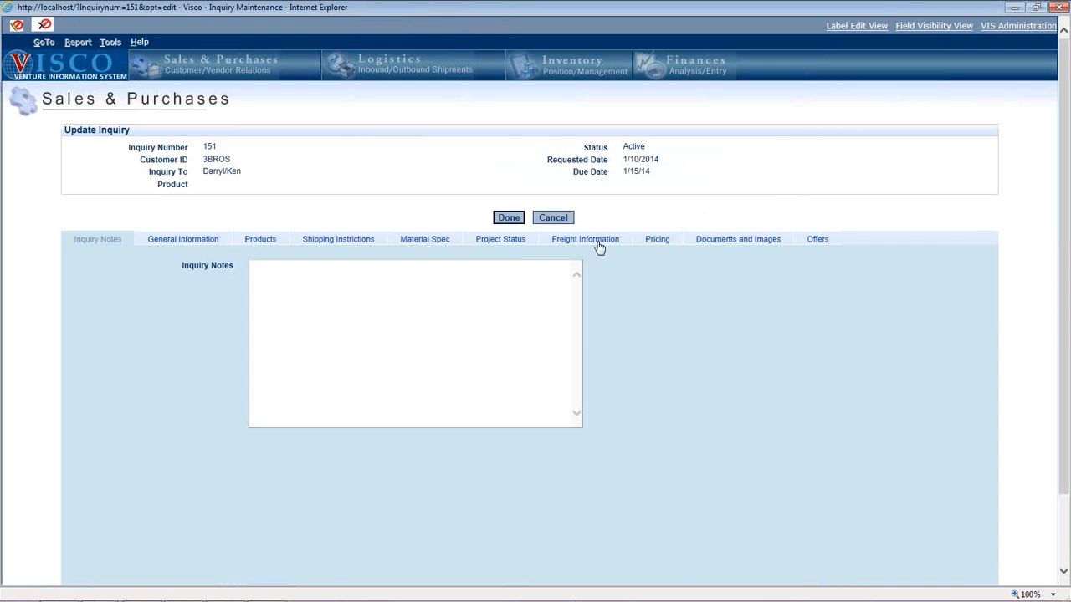
left_click(705, 241)
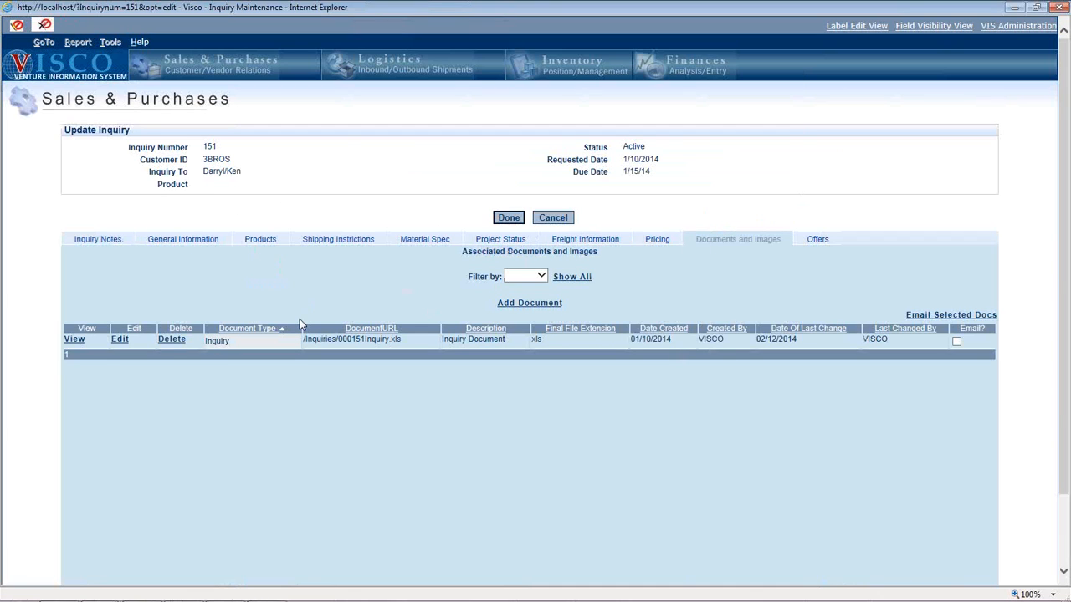
- Open the inquiry's RFQ document in Excel, examine its item and unit price cells, and leave the document and inquiry without changes
left_click(121, 344)
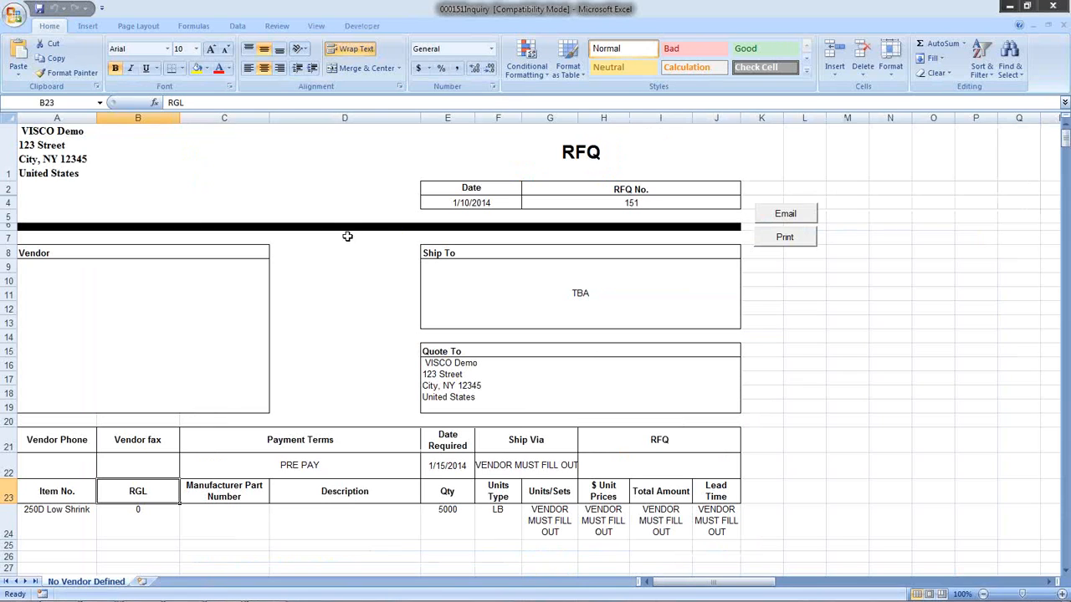
left_click(55, 511)
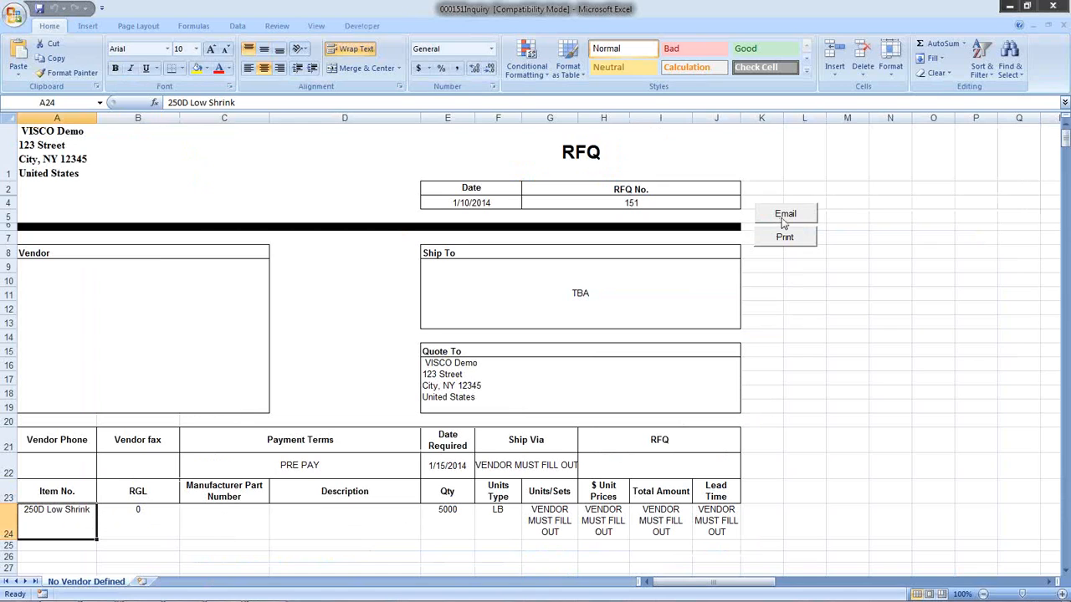
left_click(610, 522)
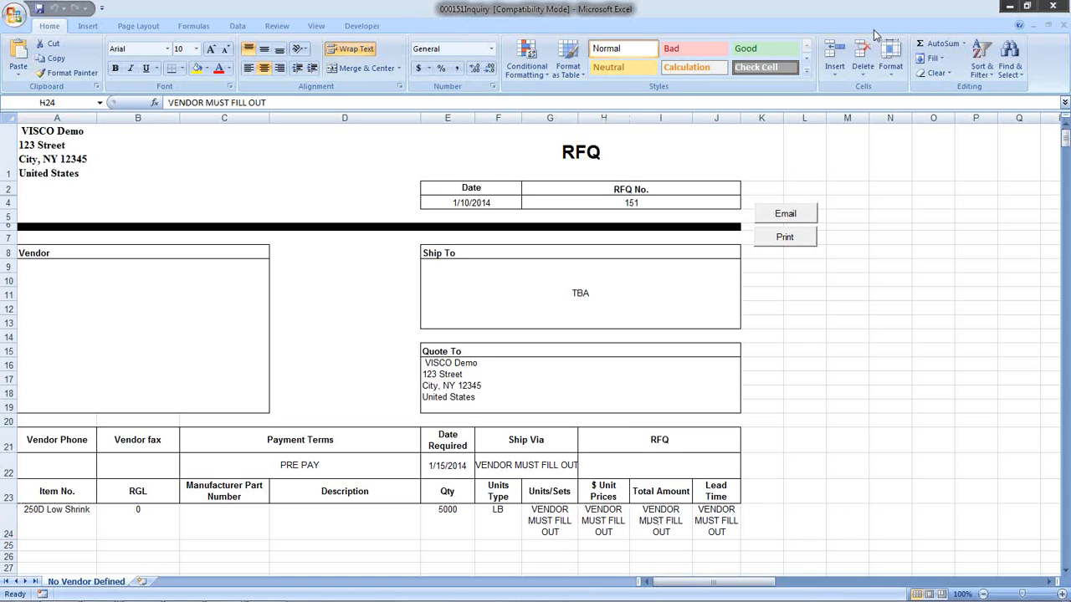
left_click(1052, 5)
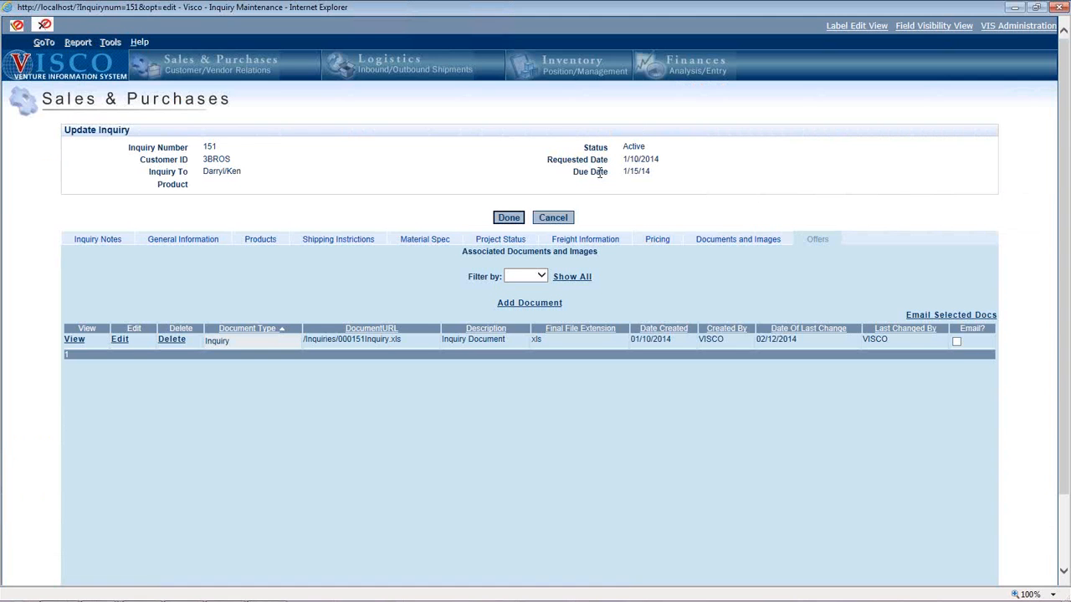
left_click(554, 216)
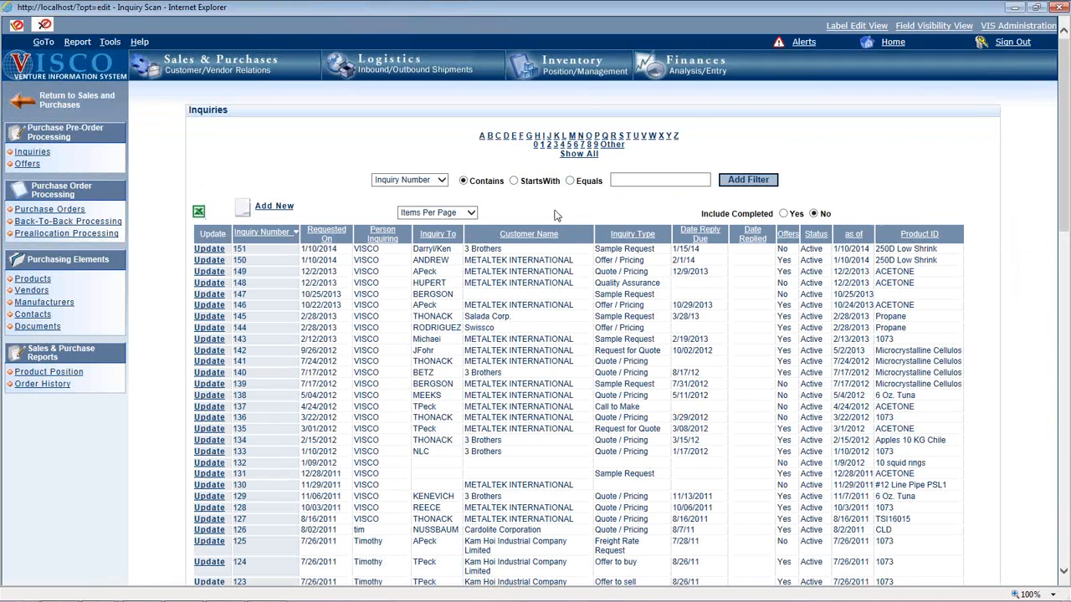
- Start a new purchase offer and choose BEIJING KAISHENGAO as its vendor
left_click(240, 70)
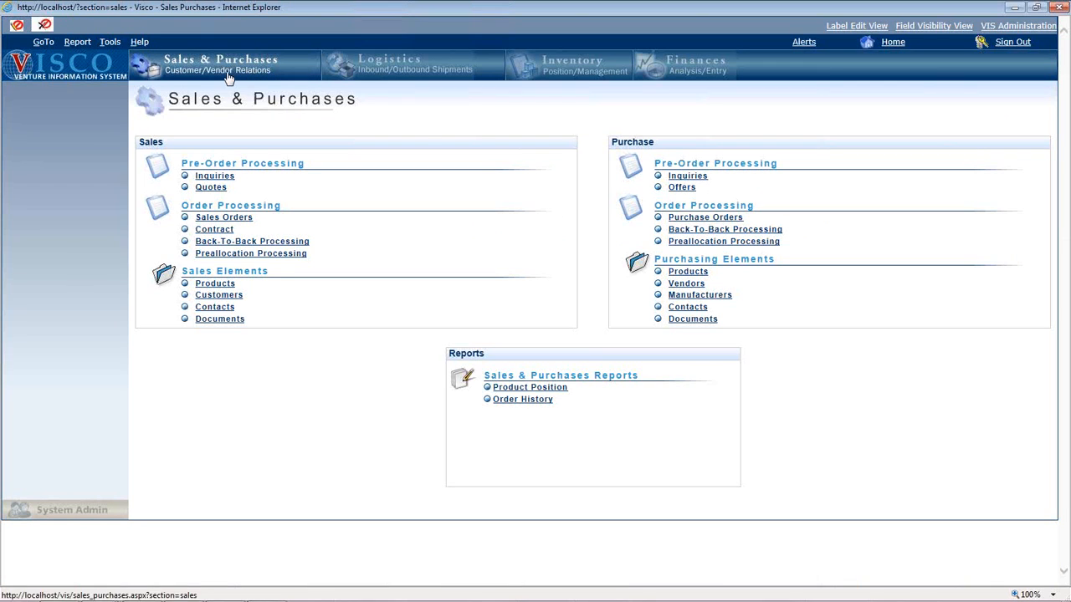
left_click(681, 188)
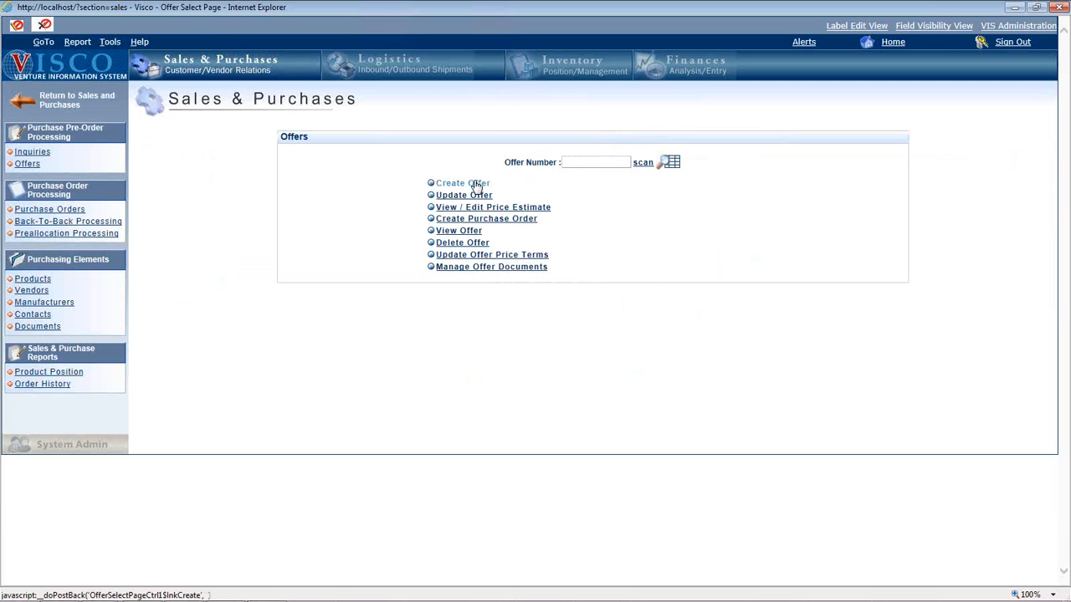
left_click(473, 186)
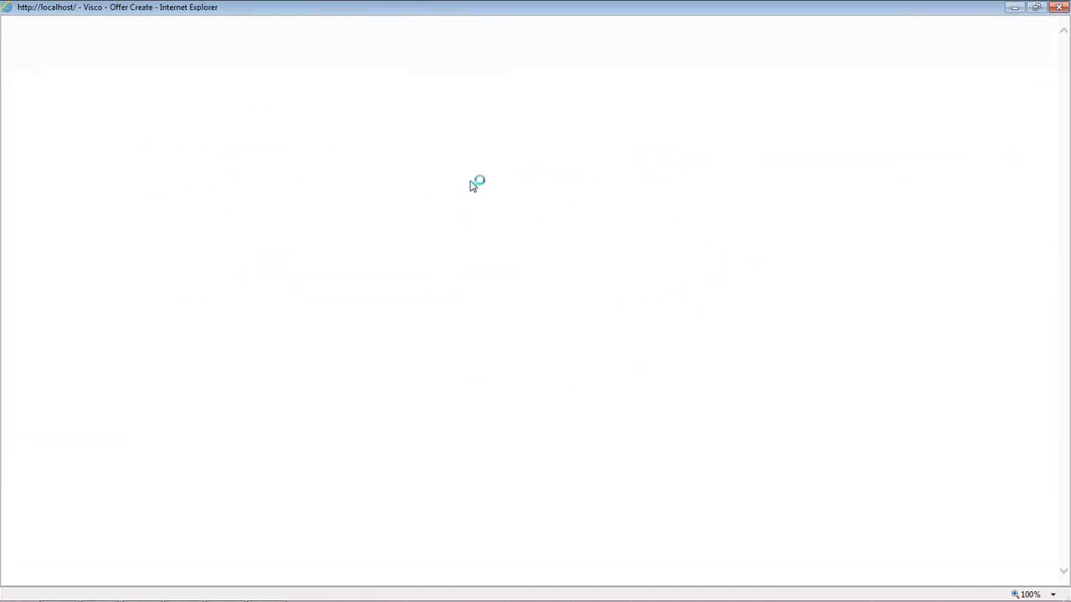
left_click(471, 180)
left_click(528, 181)
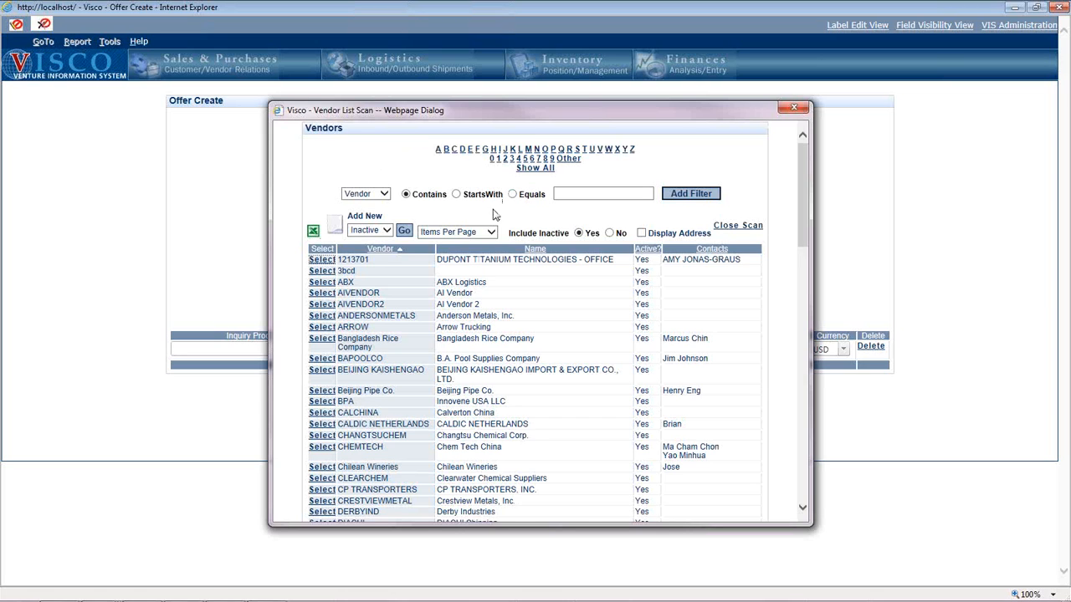
left_click(323, 370)
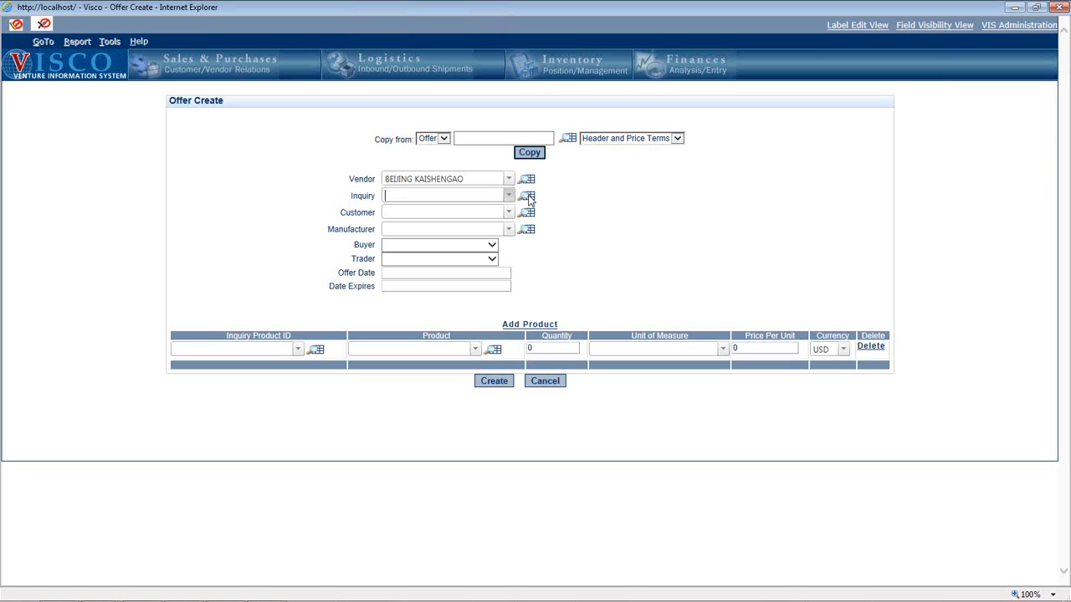
- Link the new offer to inquiry 151 so its customer and product details are filled in
left_click(527, 197)
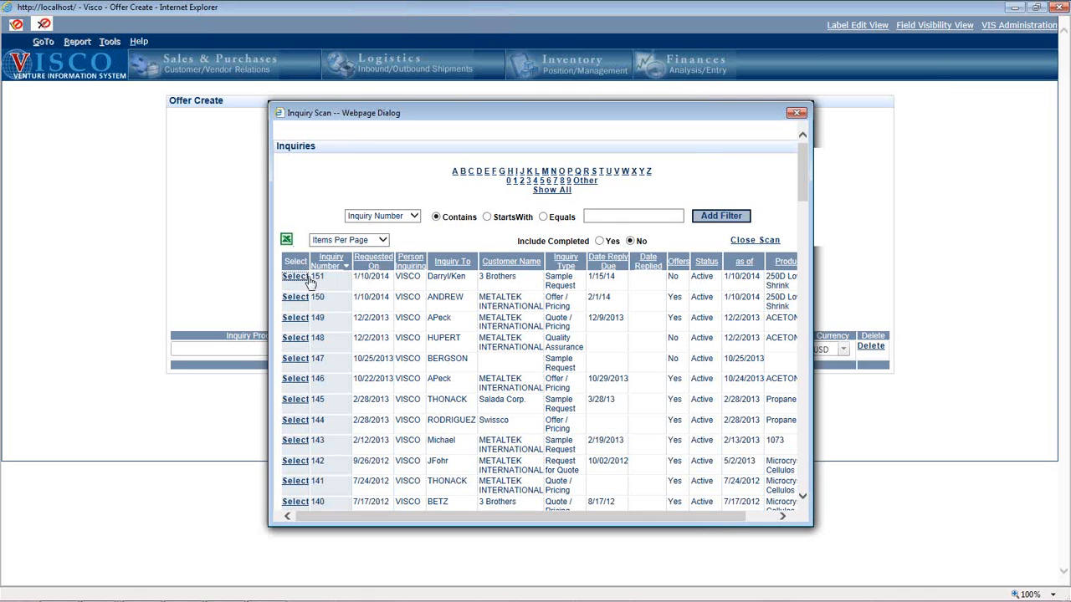
left_click(296, 277)
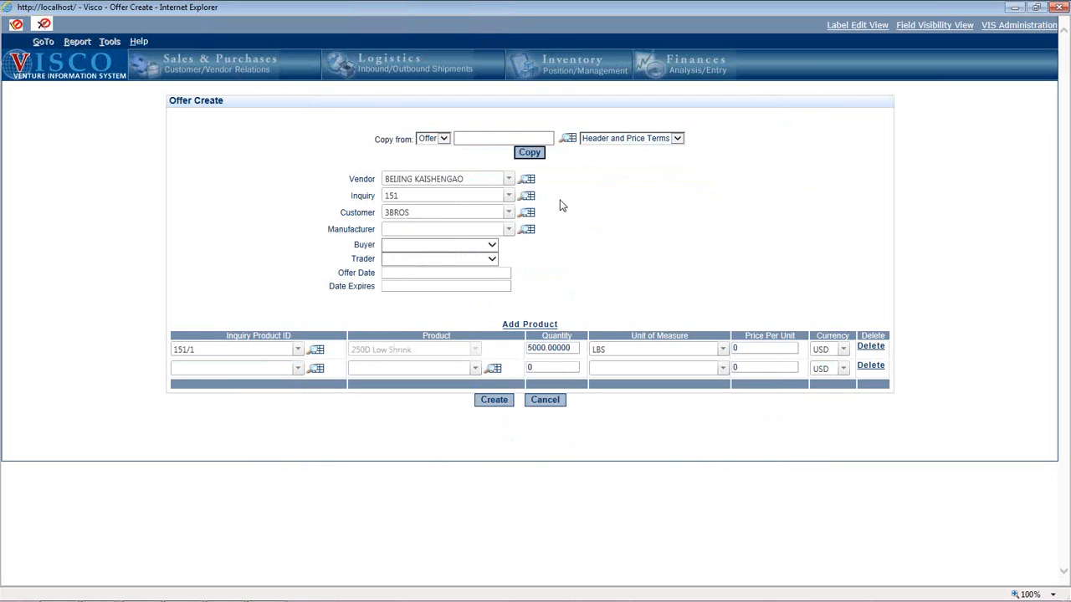
left_click(409, 209)
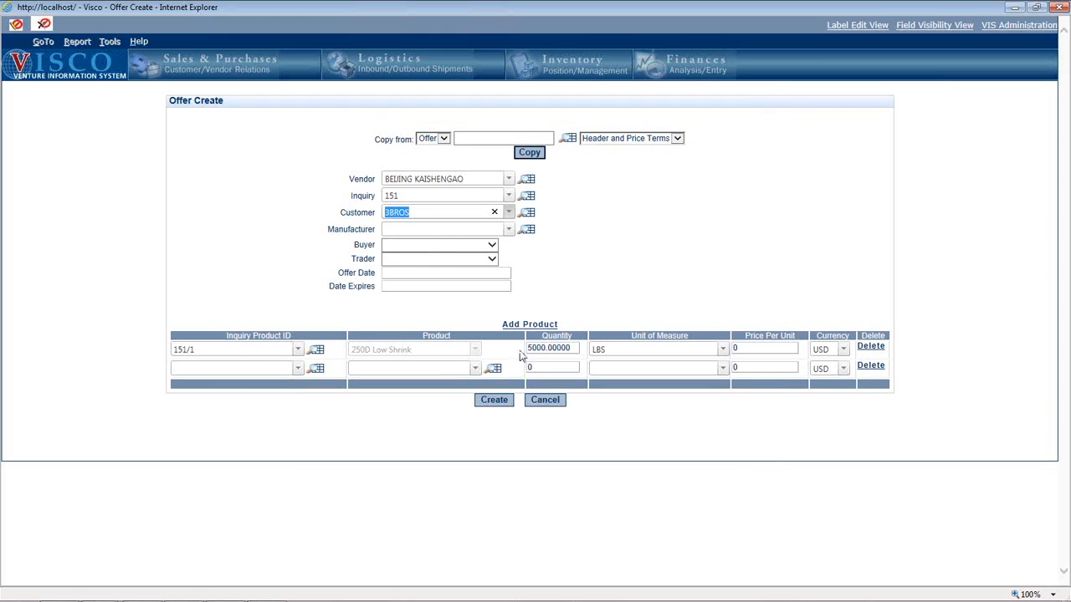
left_click(870, 42)
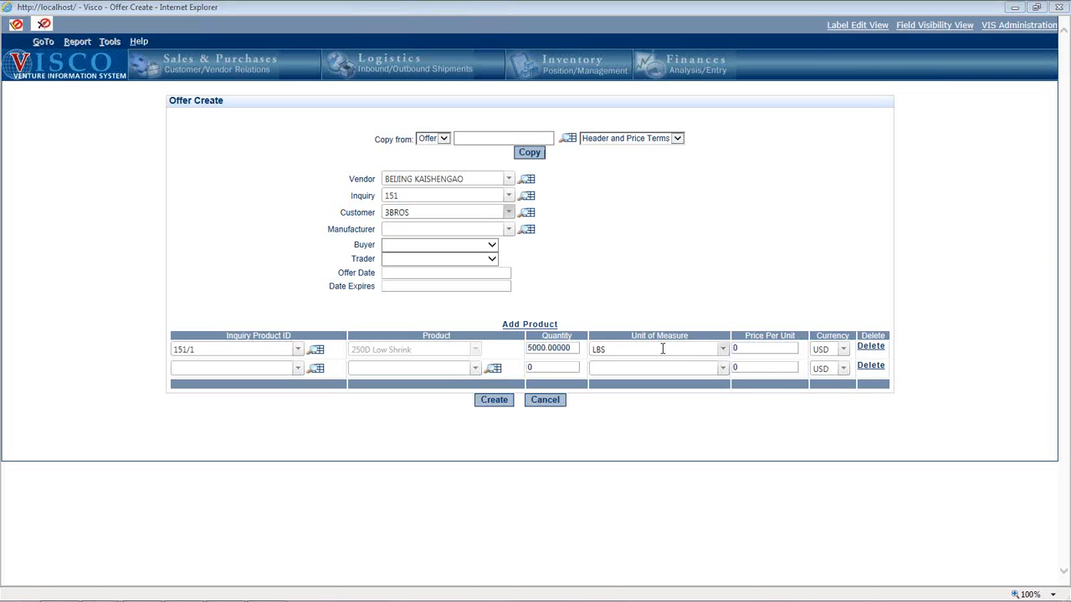
- Set the price per unit of the 250D Low Shrink product line to .35
left_click(779, 349)
key("BackSpace")
type(".35")
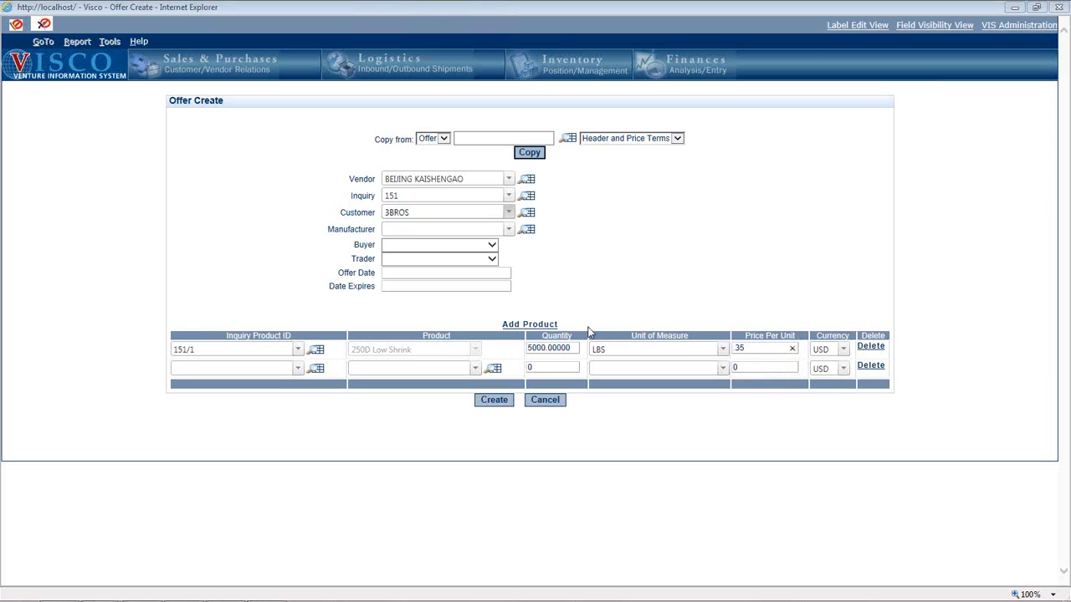
left_click(640, 432)
- Select the offer's buyer from the staff names and set the trader to House Account
left_click(428, 230)
left_click(459, 246)
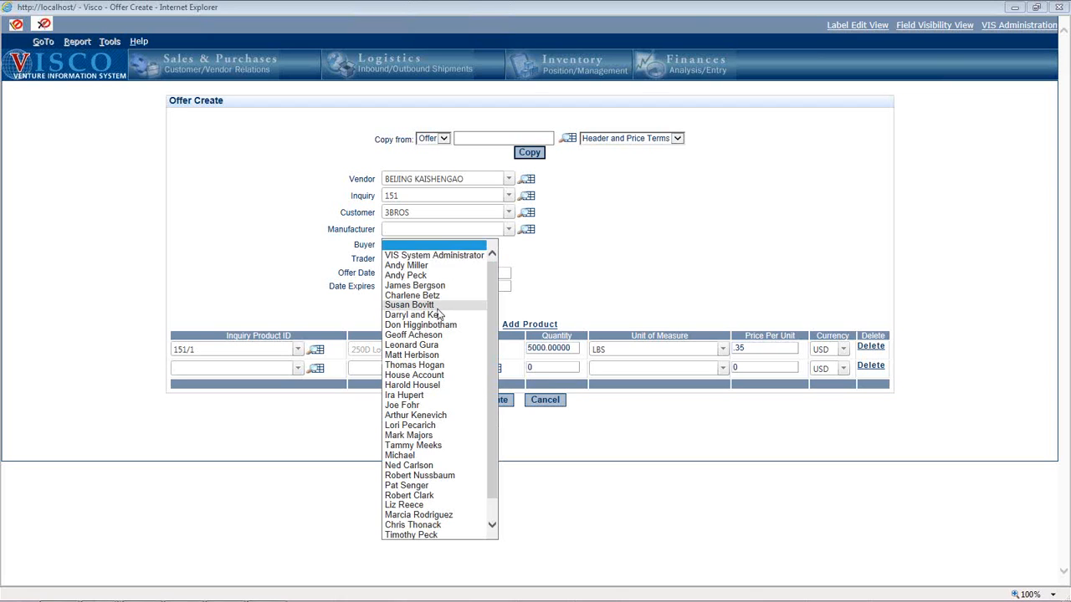
left_click(410, 304)
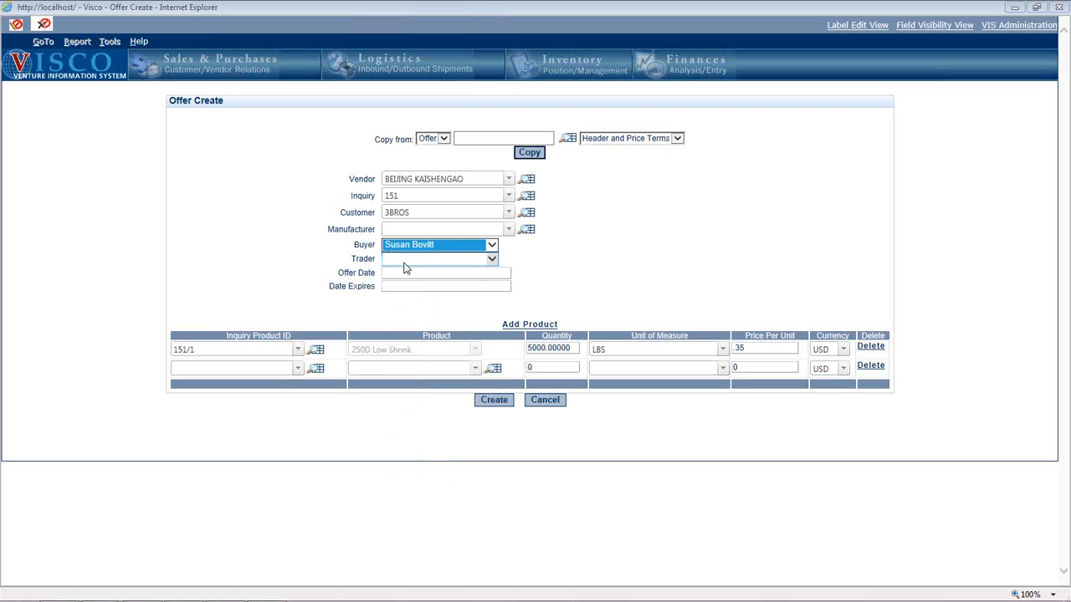
left_click(407, 259)
left_click(428, 391)
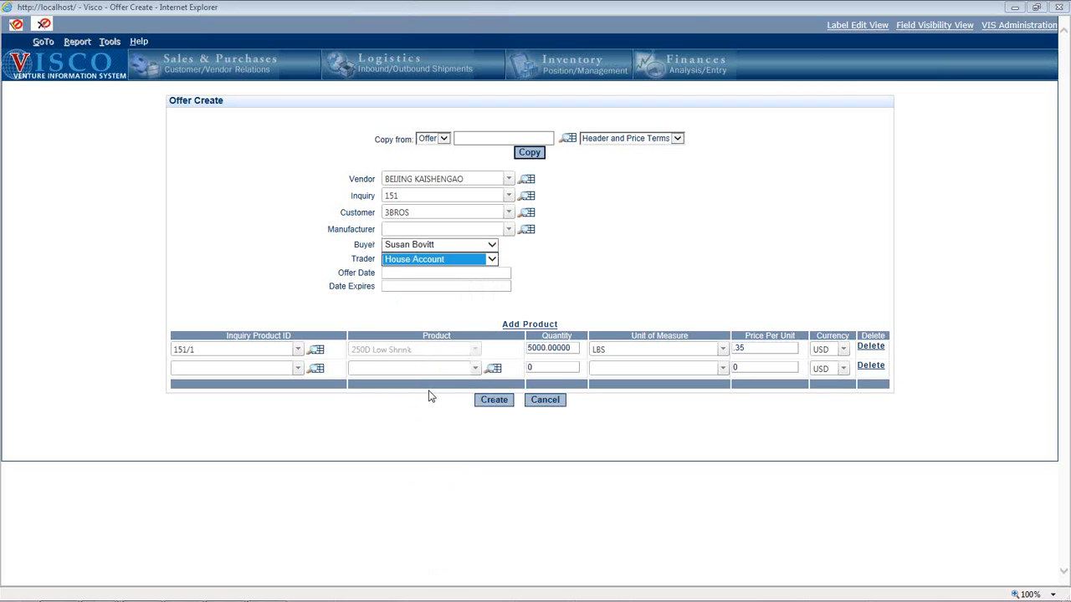
- Set the offer date to 2/14/14 and the expiry date to 3/14/14, and create the offer
left_click(400, 272)
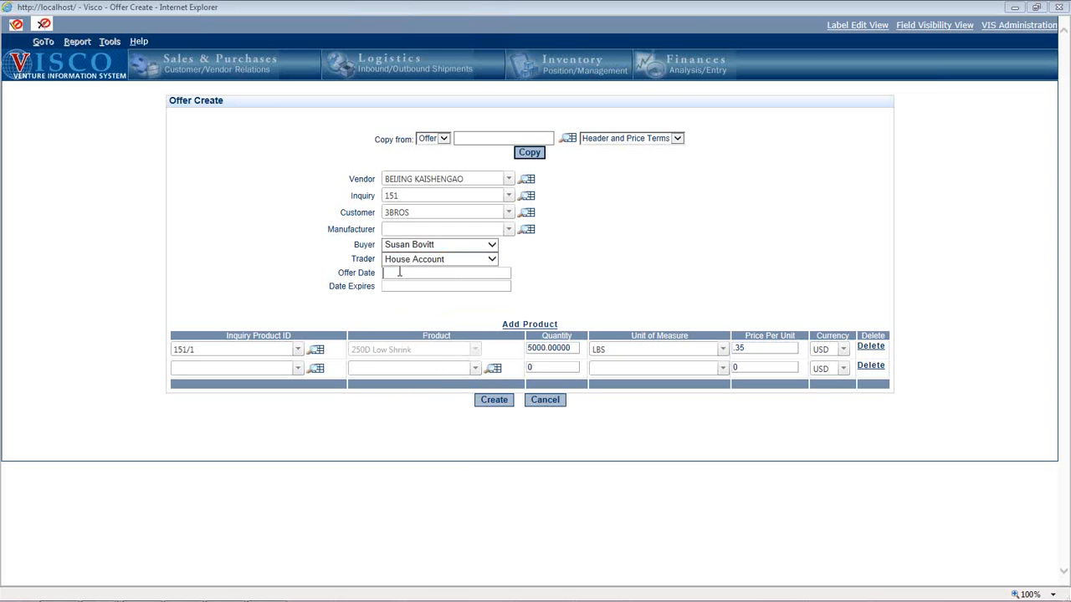
type("2/14/14")
left_click(427, 284)
type("3/")
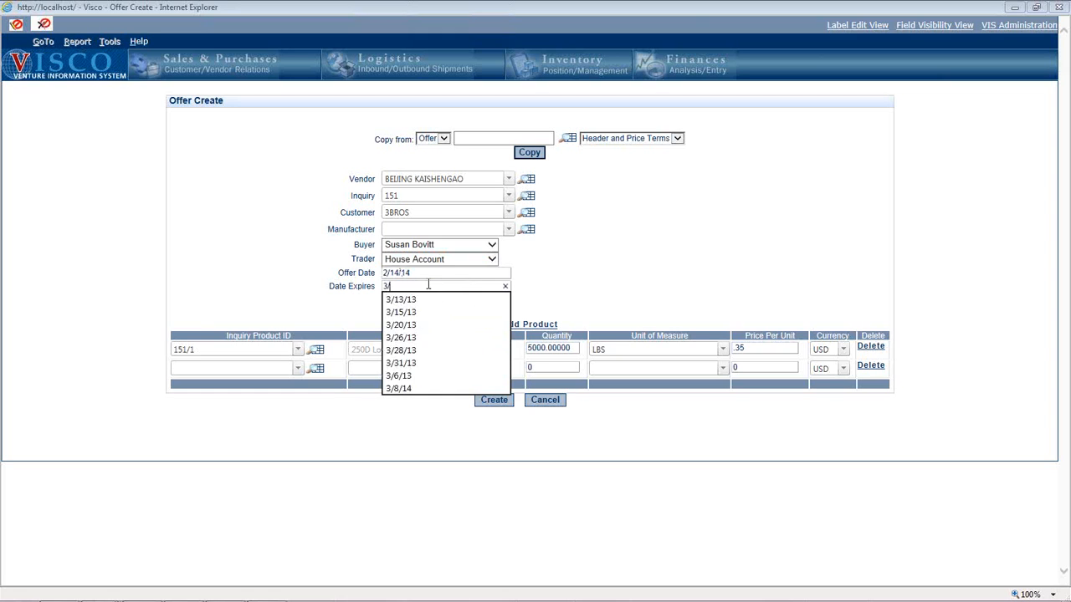
type("14")
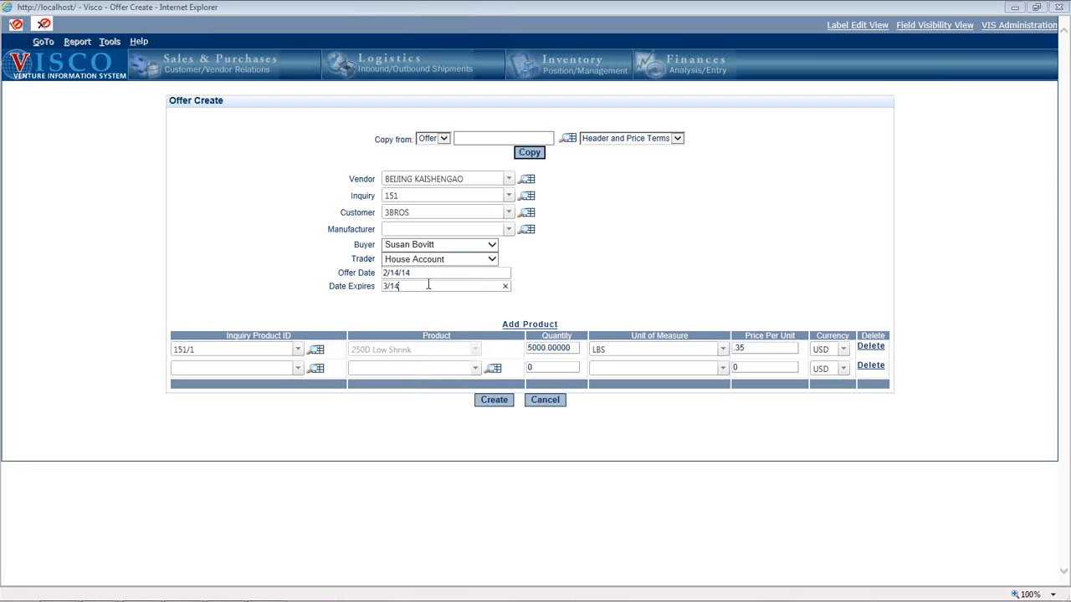
type("/14")
left_click(501, 402)
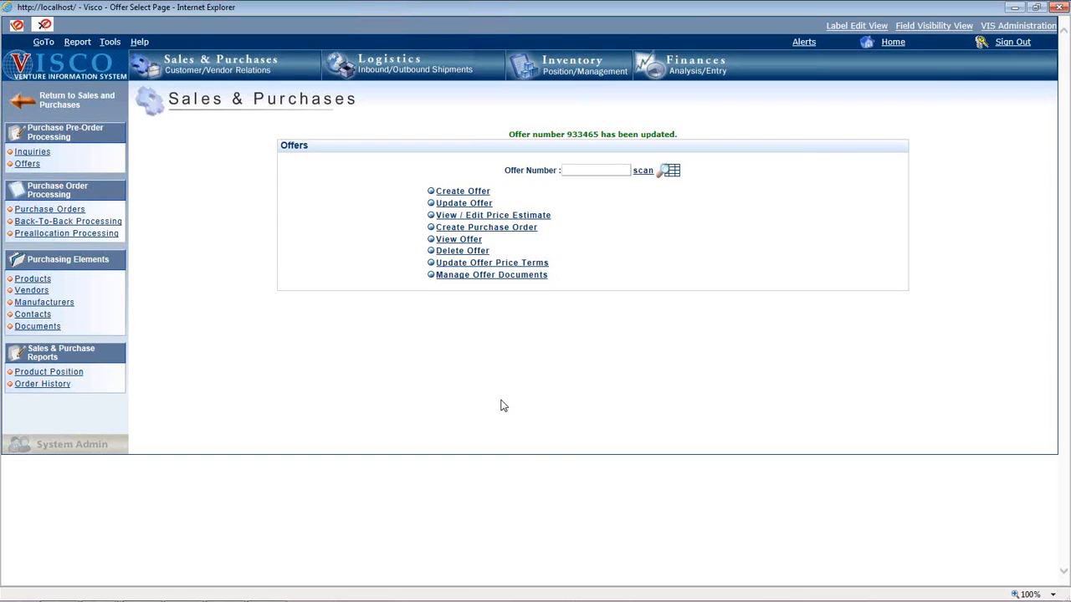
- Open the newly created offer for updating and examine its general information down to the destination field
left_click(461, 204)
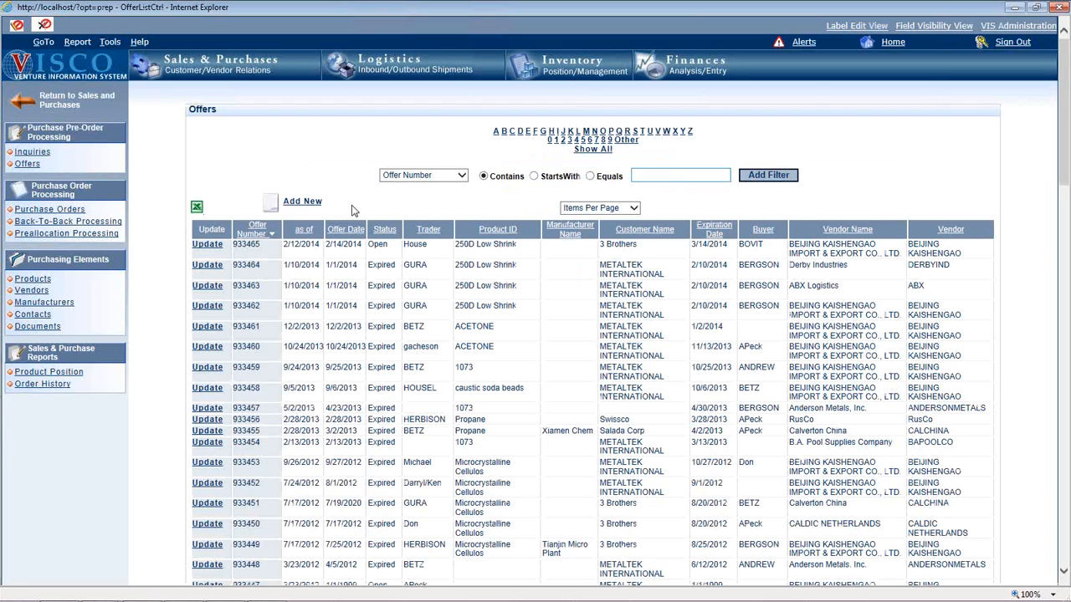
left_click(207, 245)
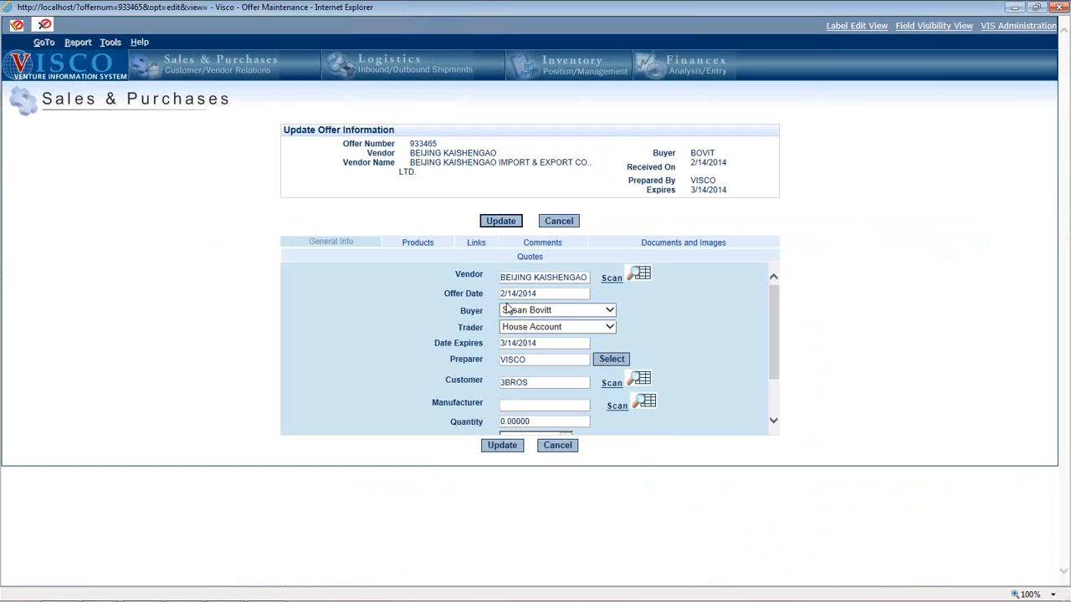
scroll(509, 308, "down", 1)
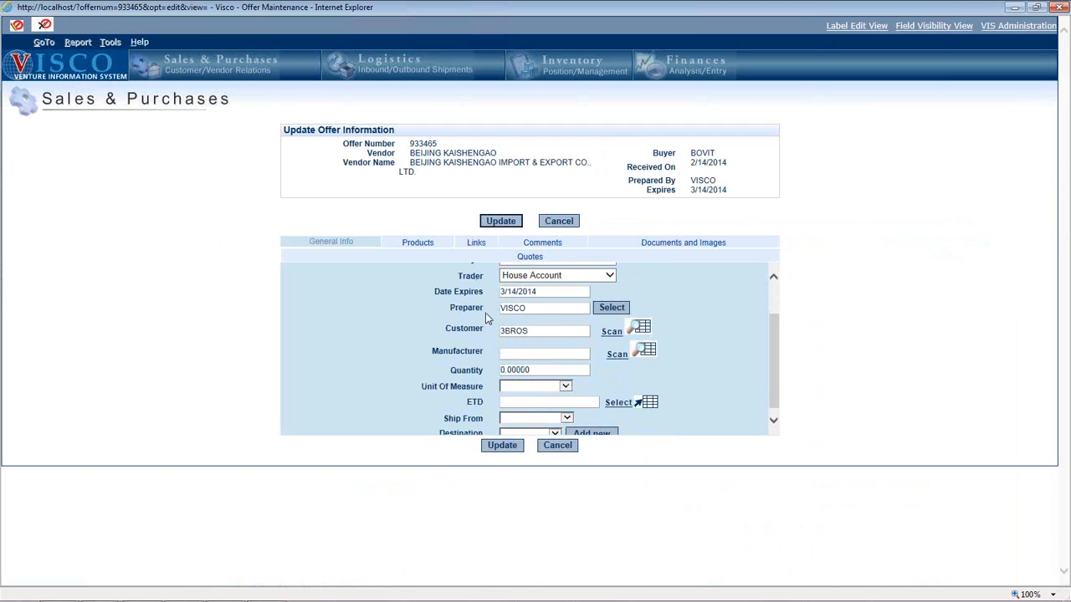
scroll(487, 318, "down", 1)
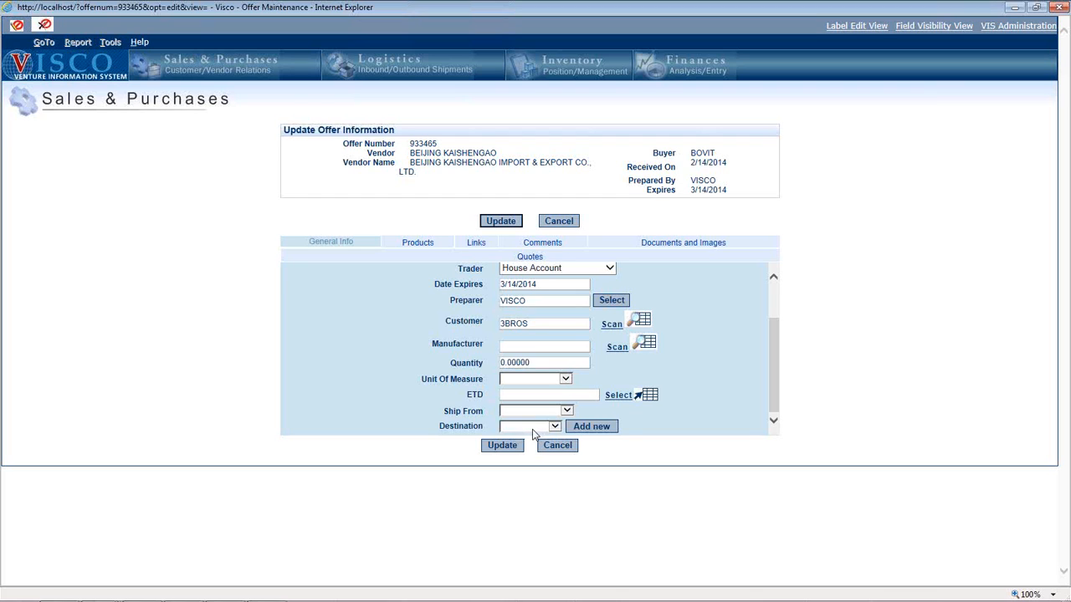
- Examine the offer's products, associated documents and images, and quotes, and leave the offer without changes
left_click(428, 244)
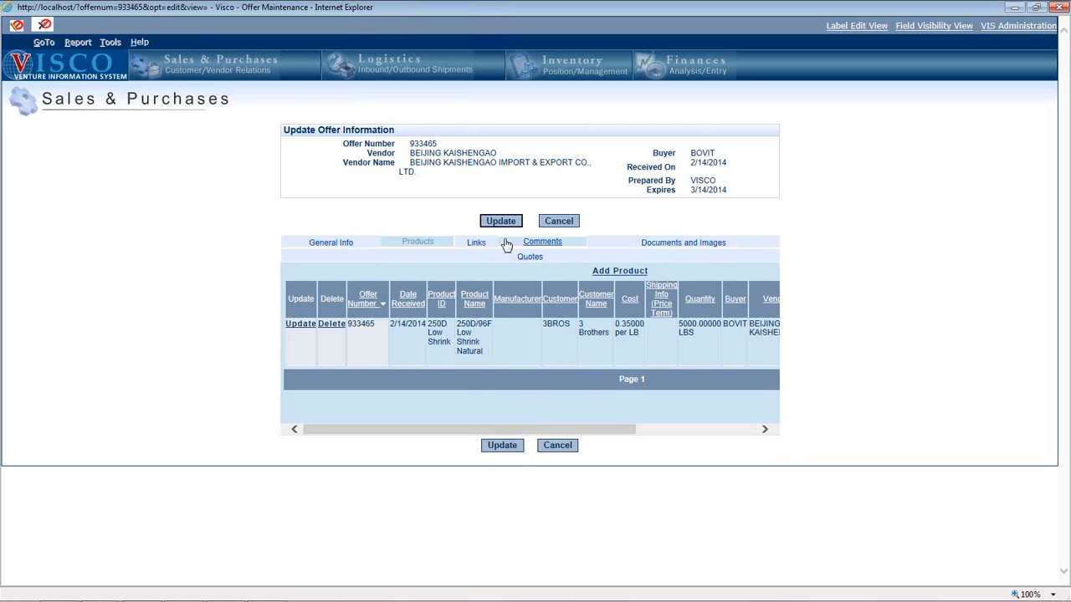
left_click(652, 242)
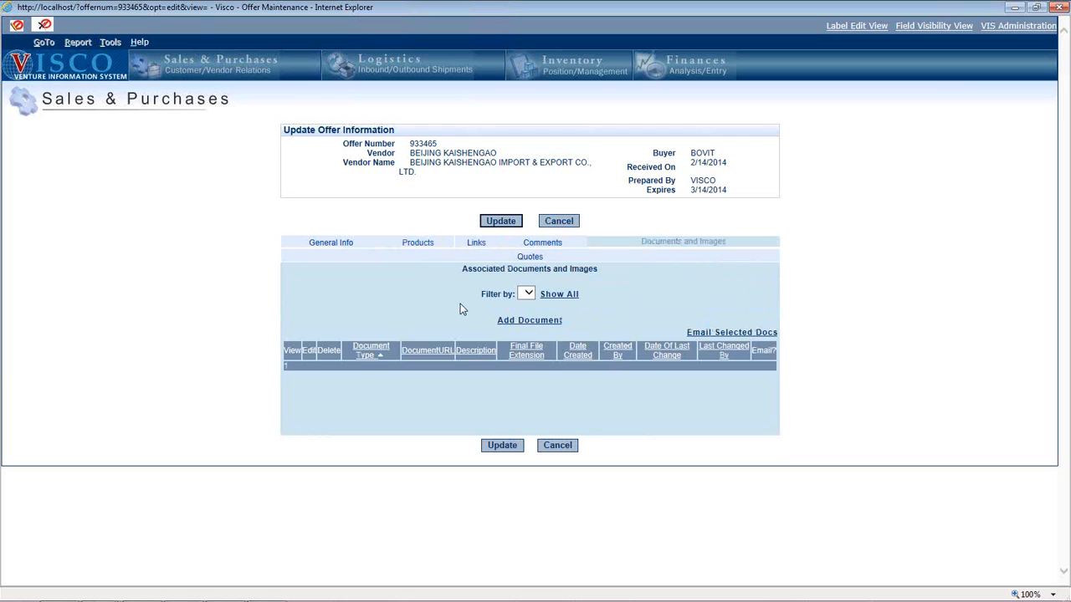
left_click(526, 256)
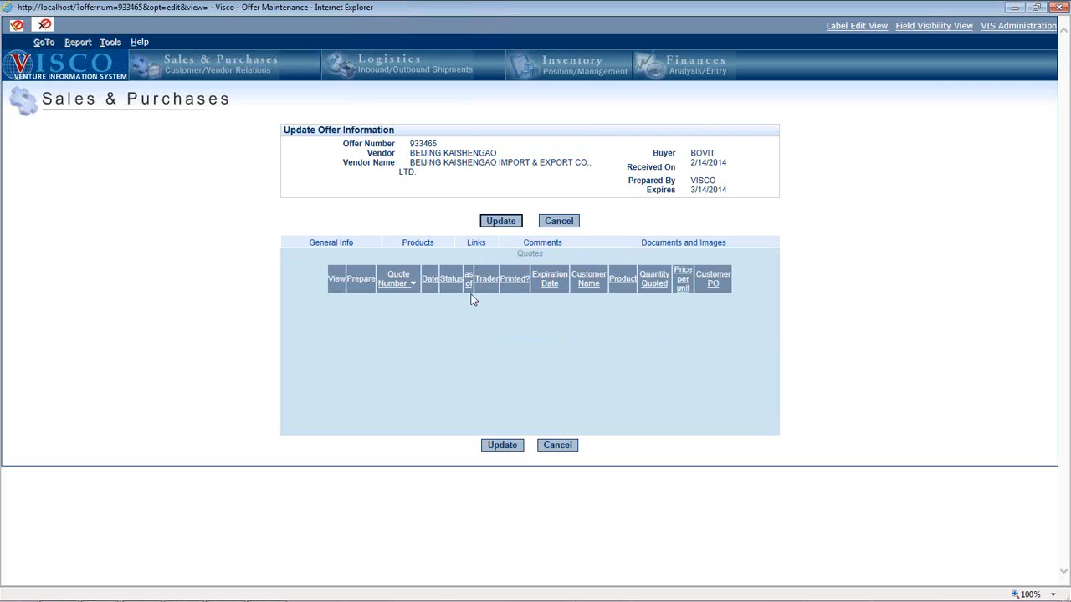
left_click(555, 222)
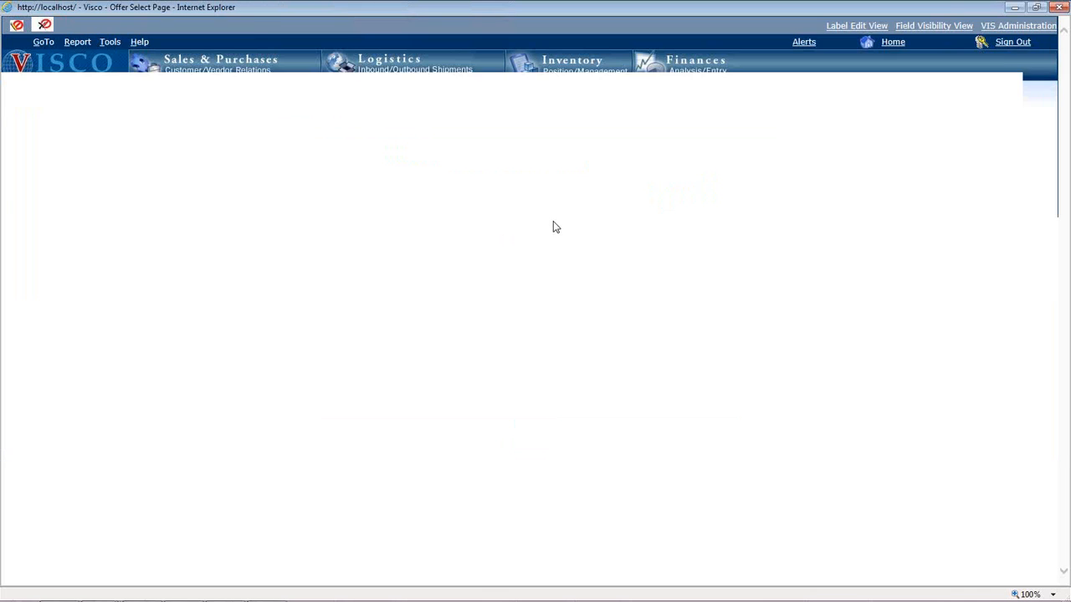
- Open the price estimate workbook for offer 933465 and examine the product's pricing column and unit cost
left_click(473, 212)
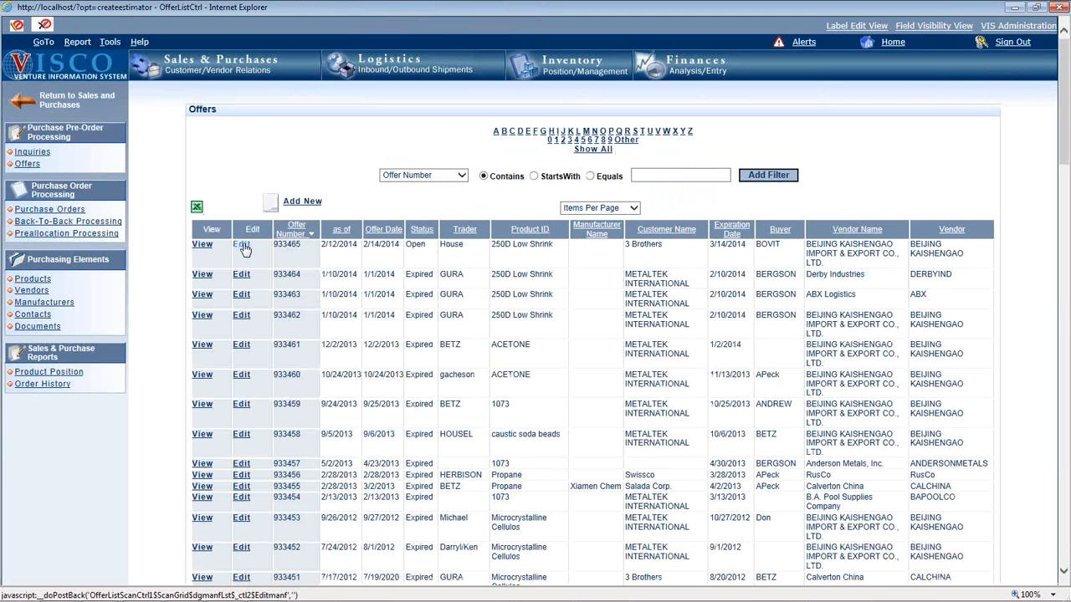
left_click(242, 247)
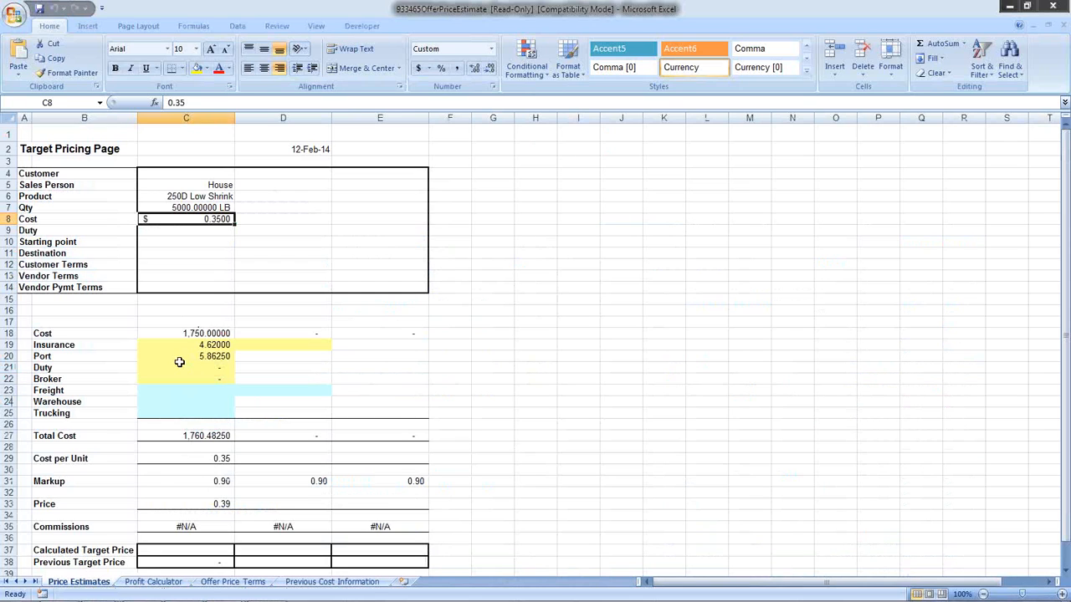
left_click(187, 118)
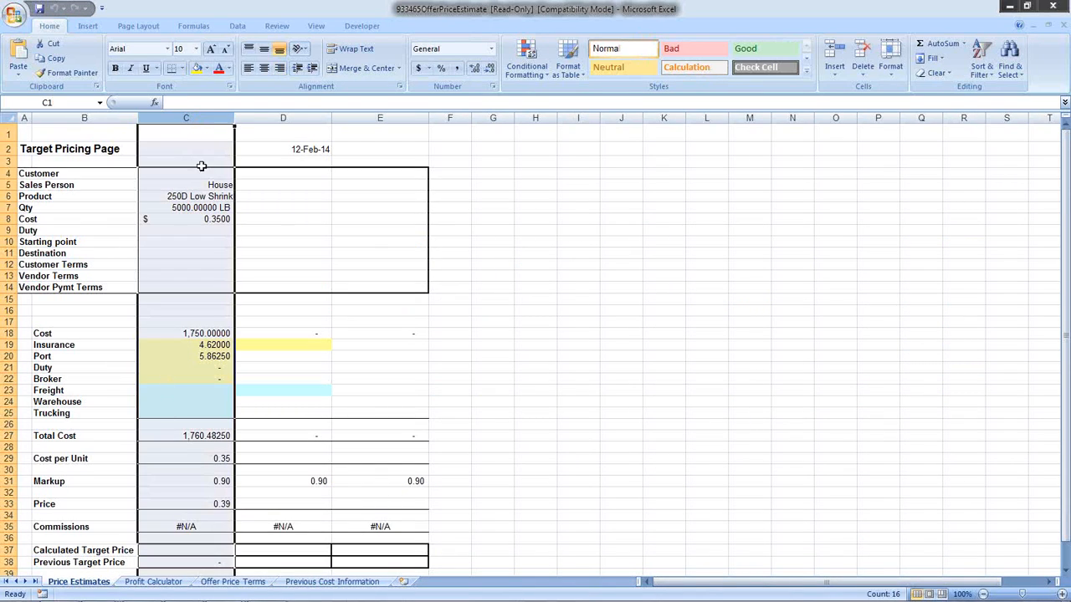
left_click(216, 224)
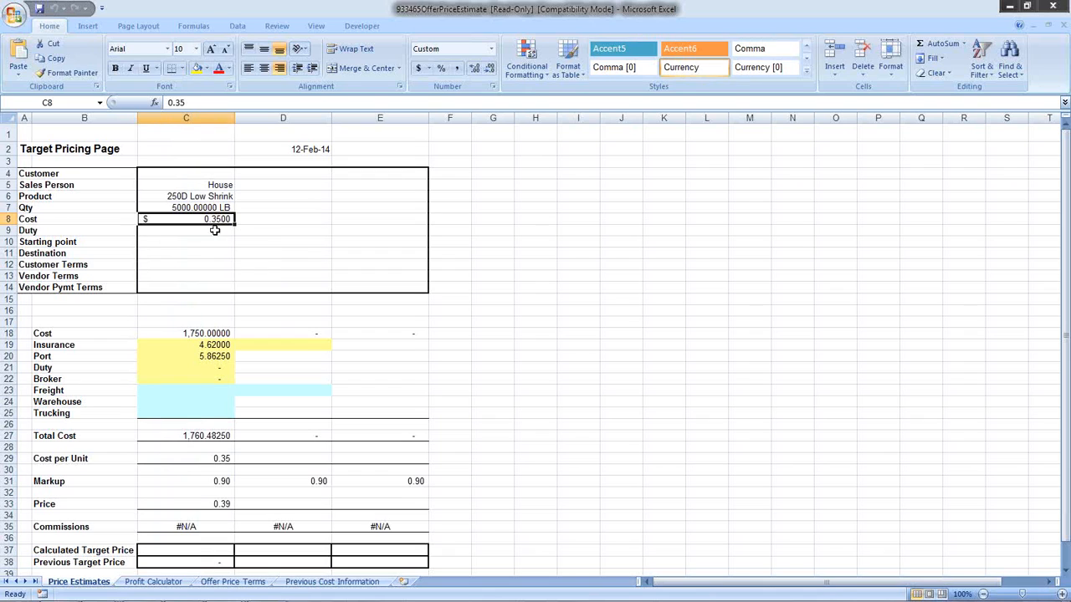
- Examine the estimate's cost, duty, freight, total cost, cost per unit and price, and close the workbook
left_click(210, 333)
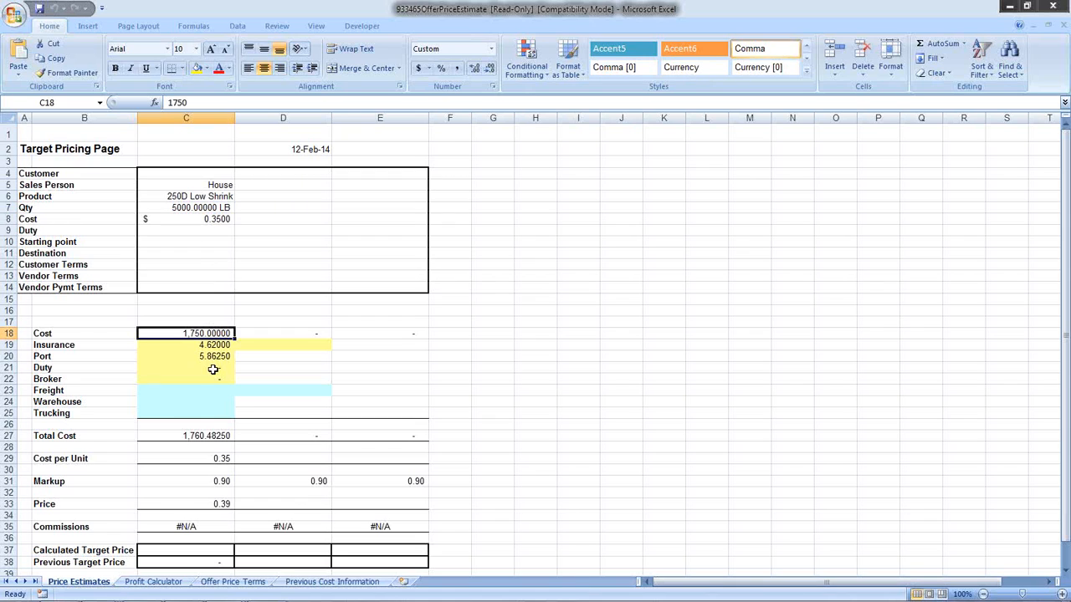
left_click(215, 369)
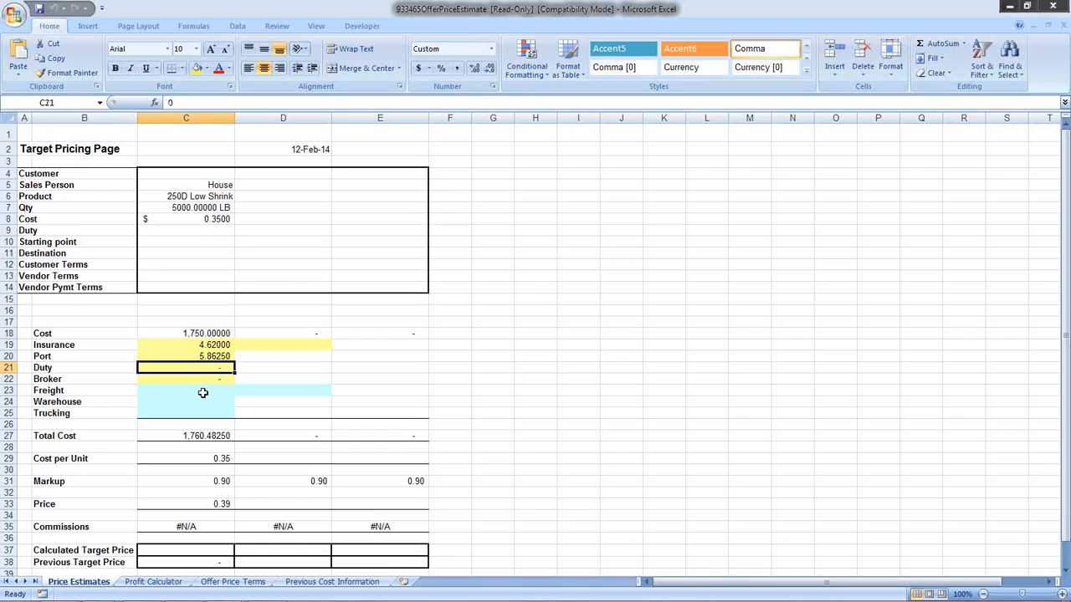
left_click(202, 394)
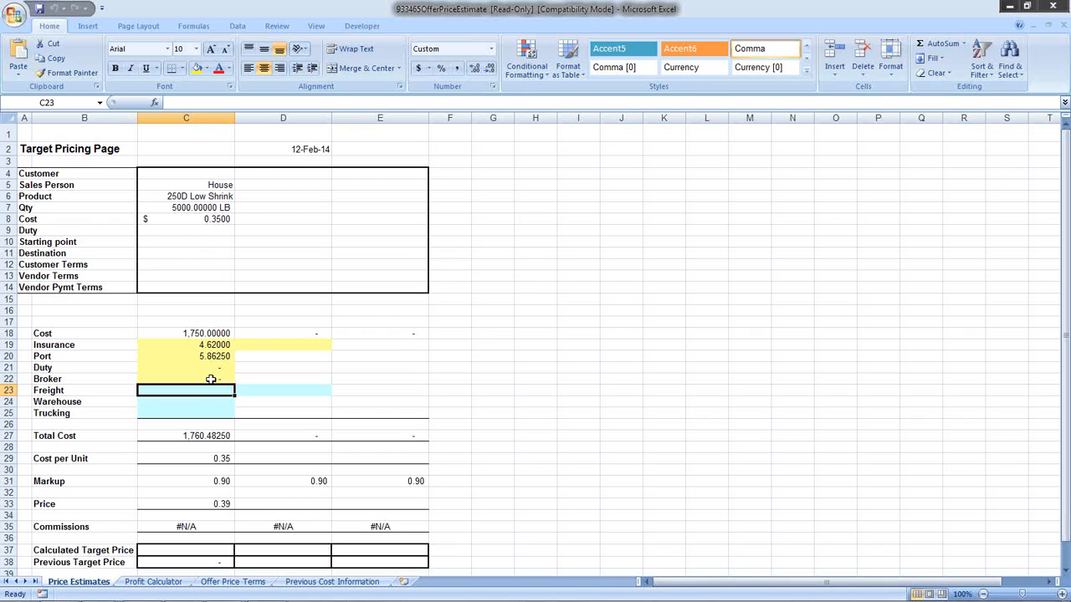
left_click(217, 437)
left_click(222, 458)
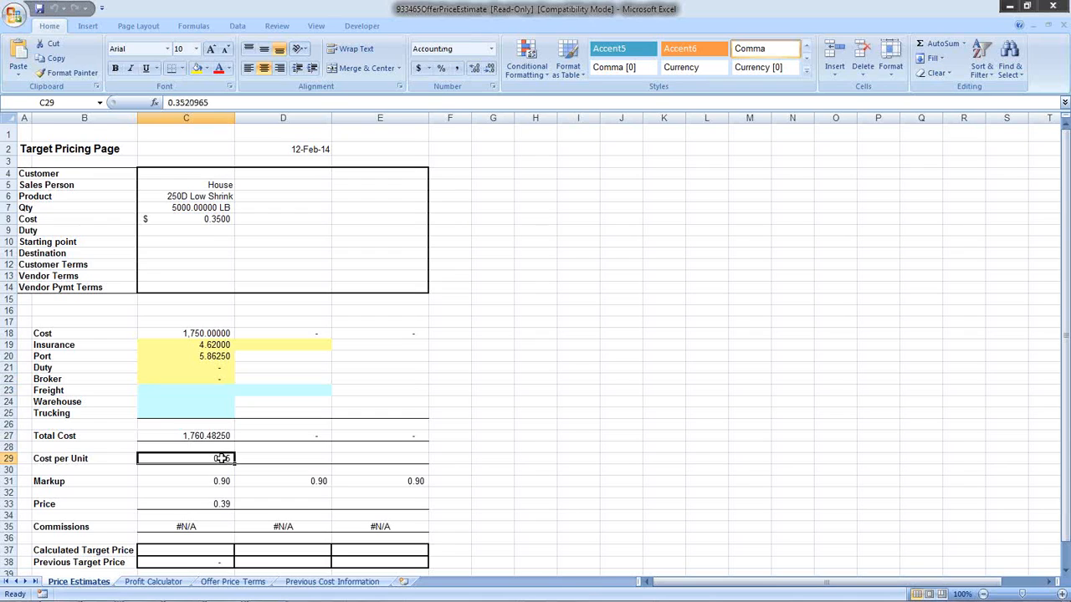
left_click(219, 503)
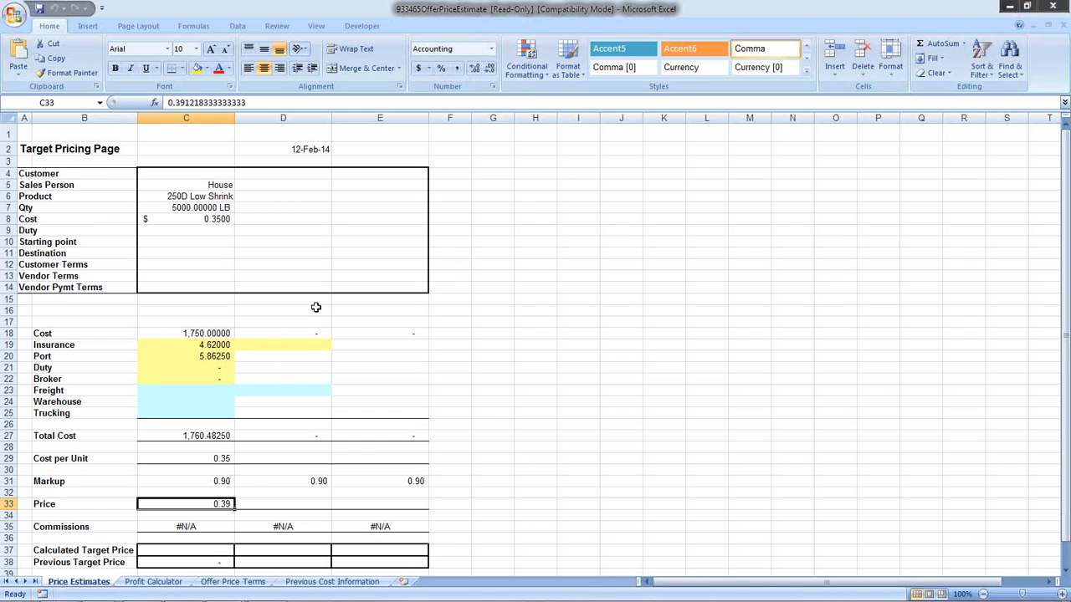
left_click(1052, 8)
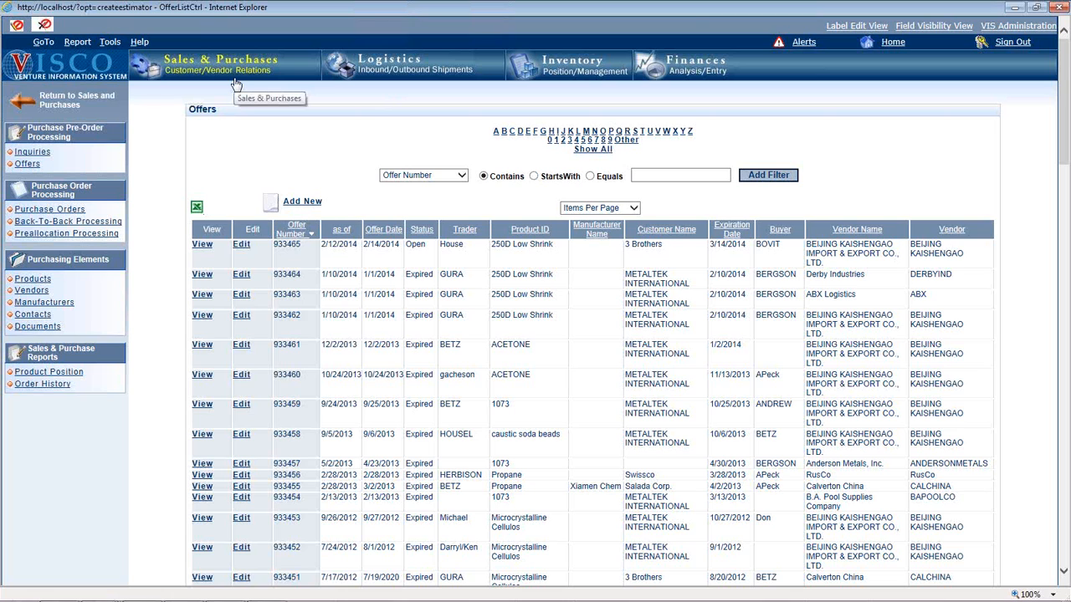
- Start a purchase order from offer 933465 in the Sales & Purchases offers section
left_click(237, 84)
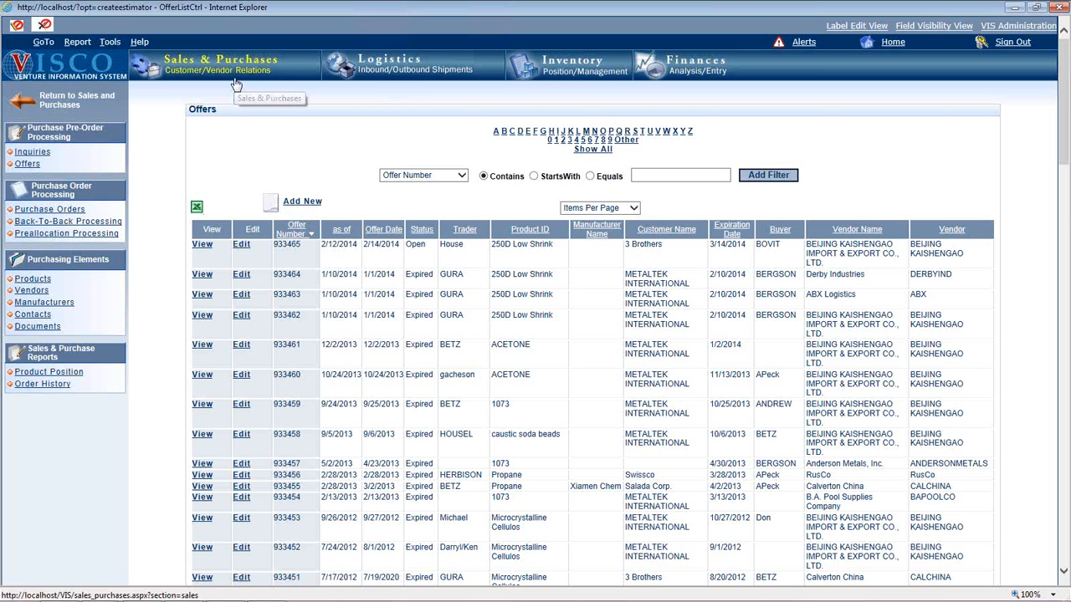
left_click(682, 188)
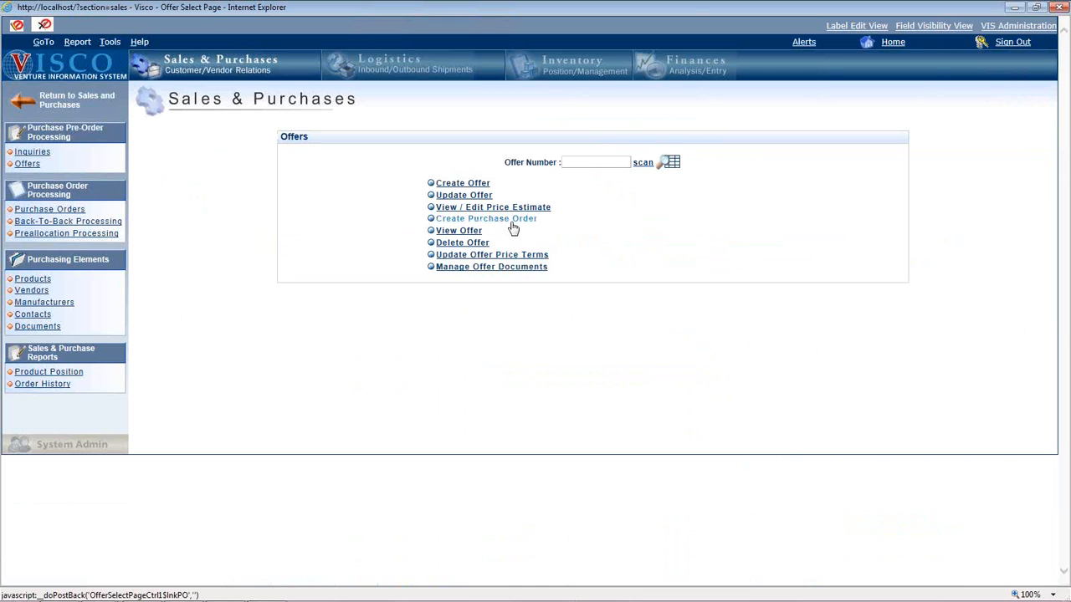
left_click(512, 224)
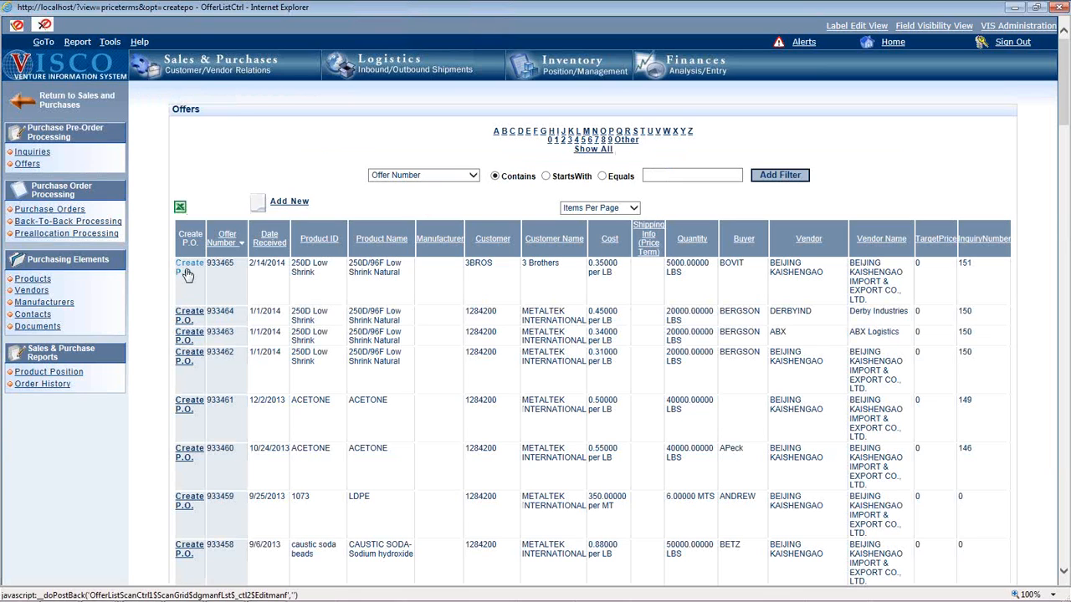
left_click(179, 275)
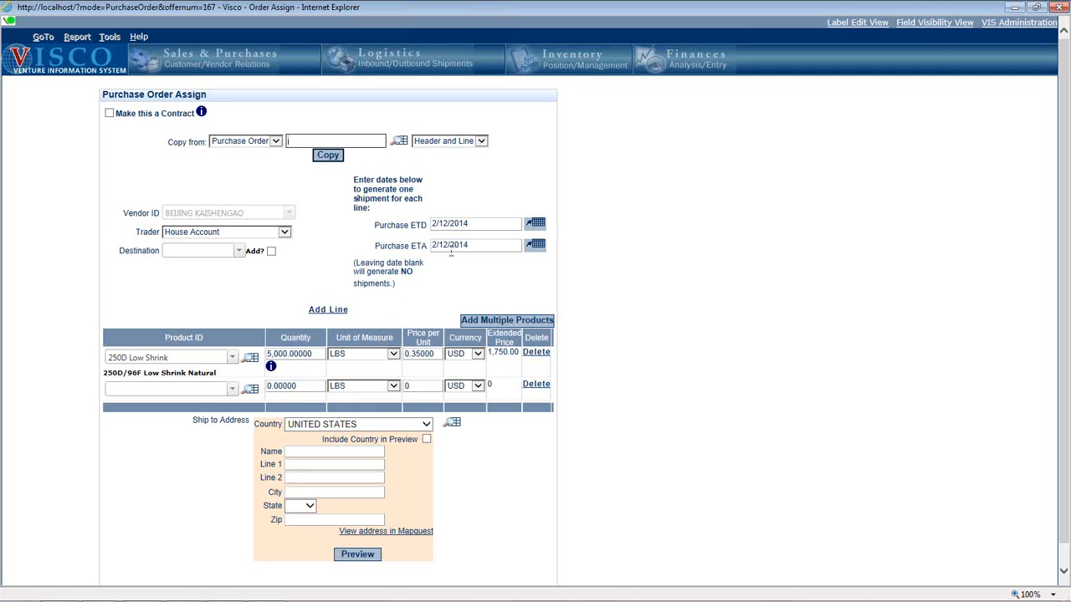
- Set the price per unit of the 250D Low Shrink line to .33 and cancel the purchase order without assigning it
left_click(432, 358)
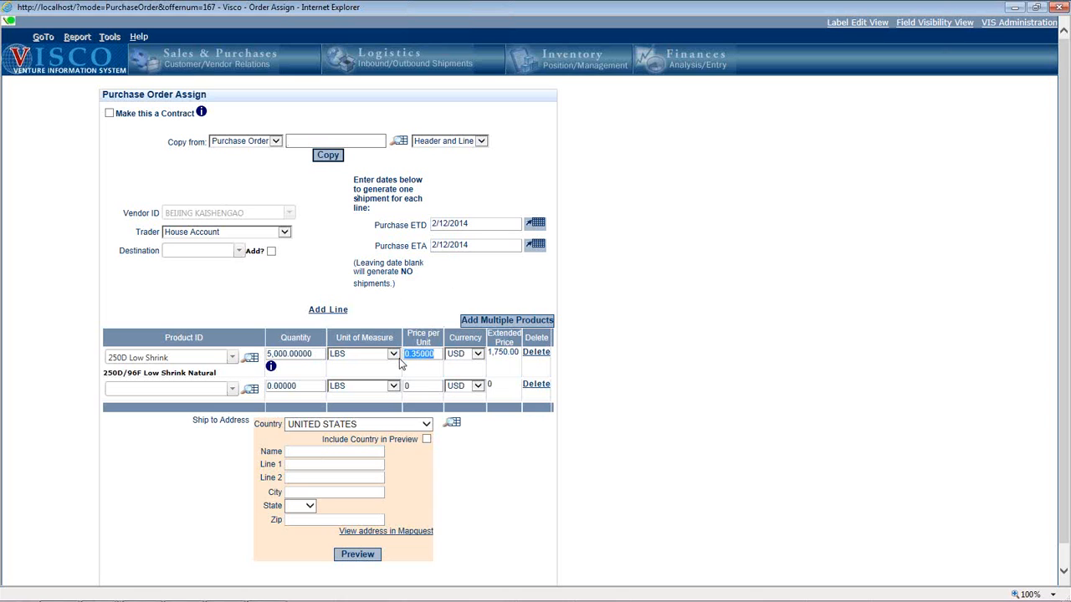
key("BackSpace")
type(".33")
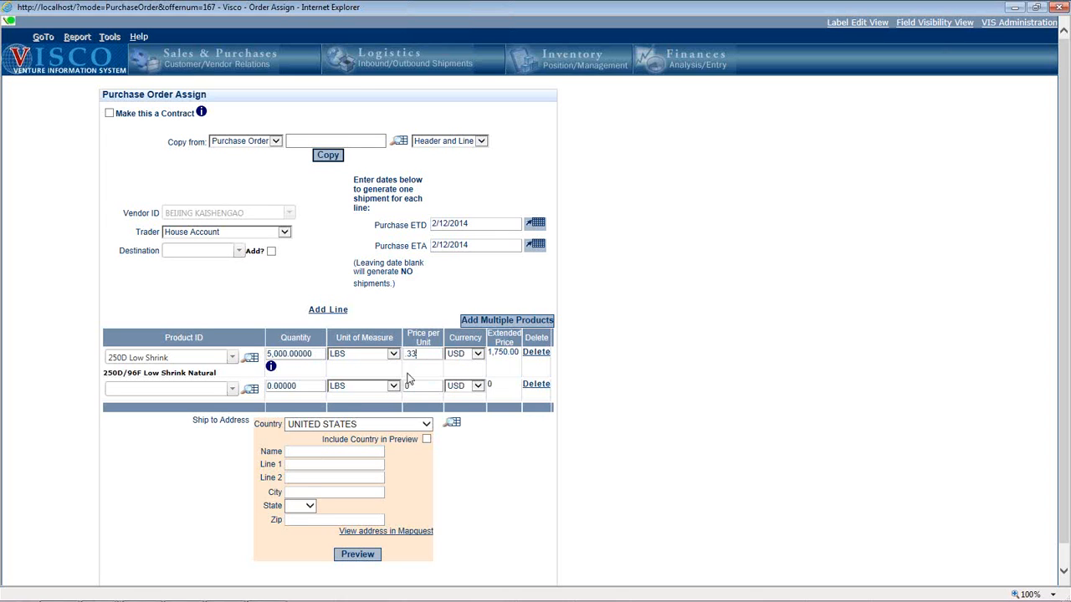
scroll(494, 389, "down", 1)
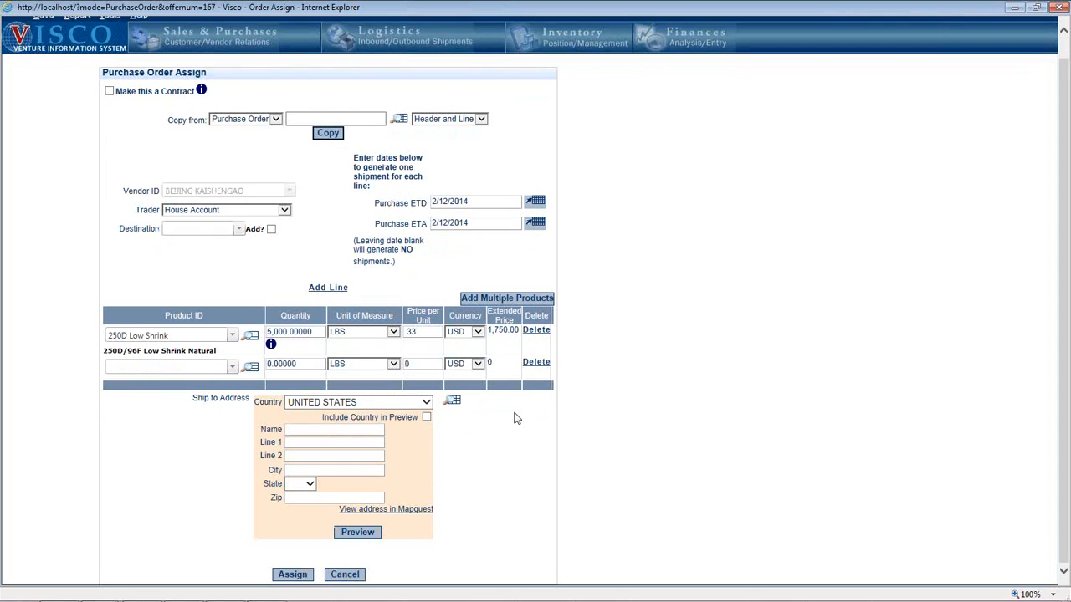
left_click(358, 575)
- Open the product 250D Low Shrink for editing and examine the offers recorded for it
left_click(251, 64)
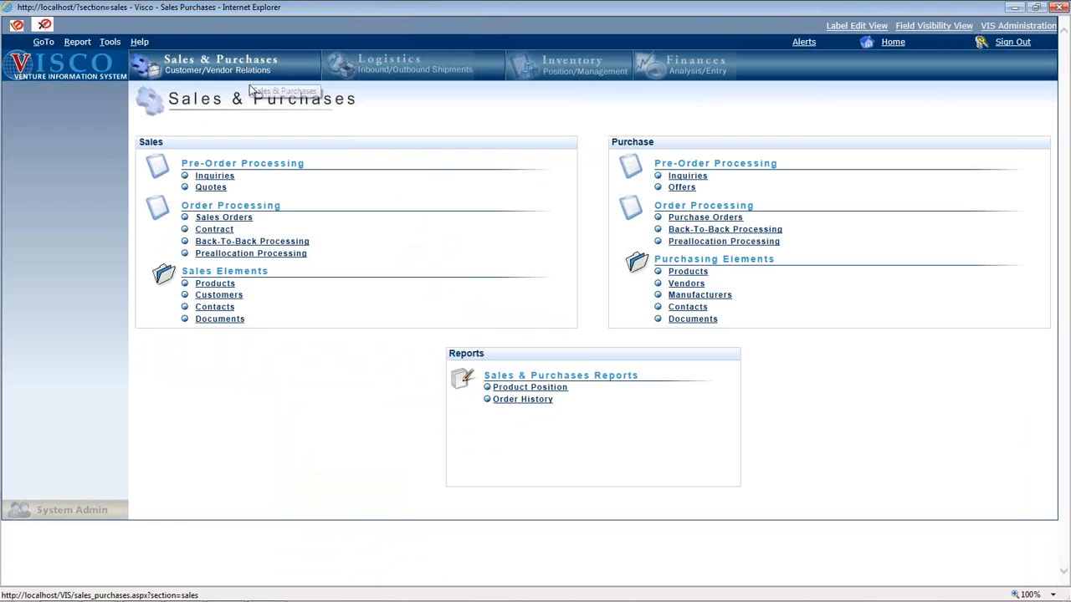
left_click(222, 285)
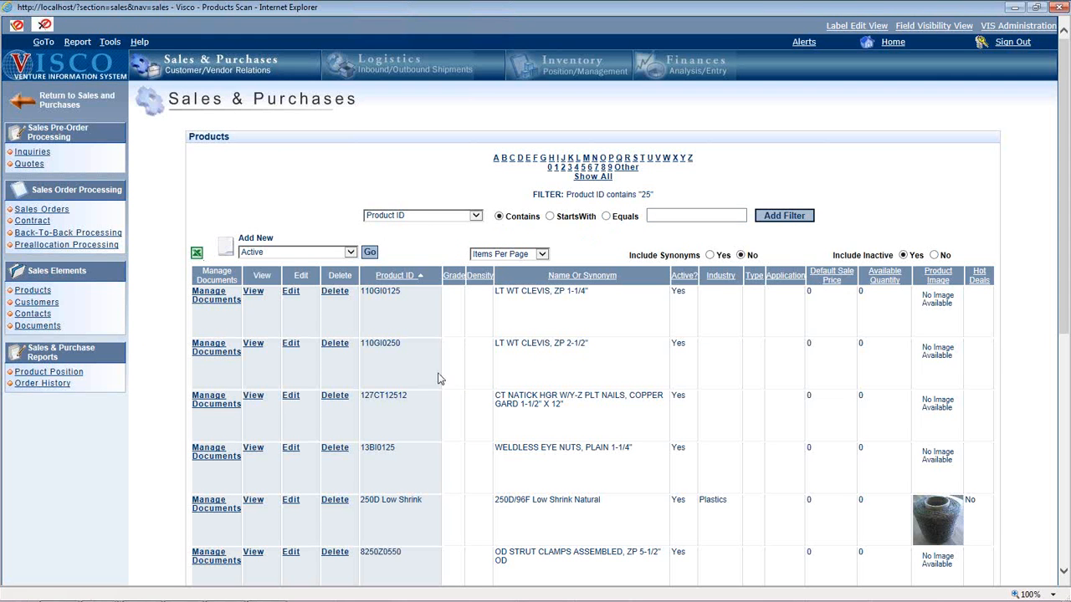
left_click(291, 502)
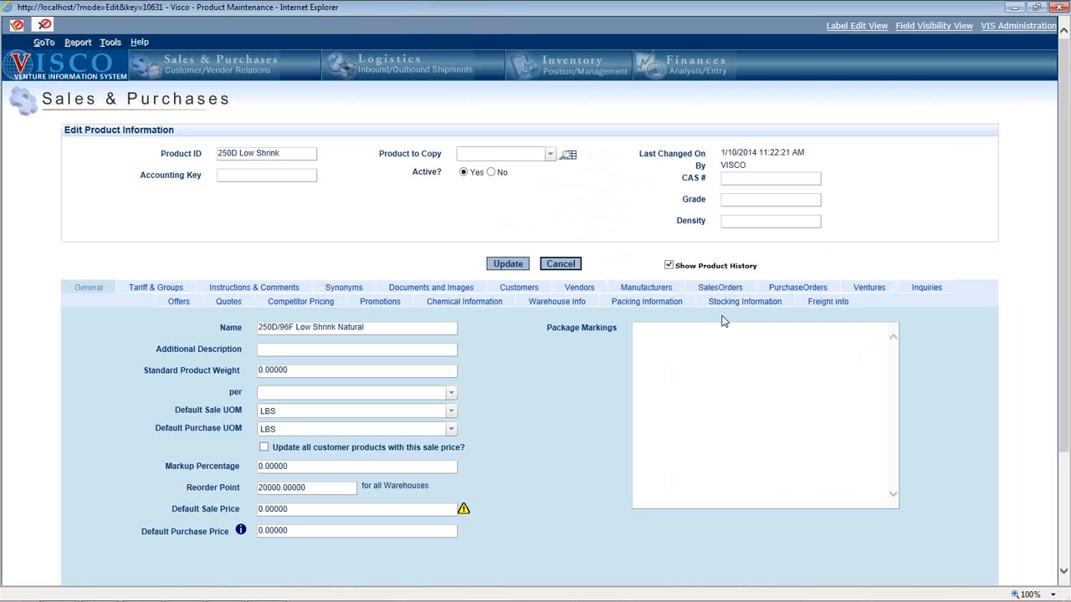
left_click(179, 302)
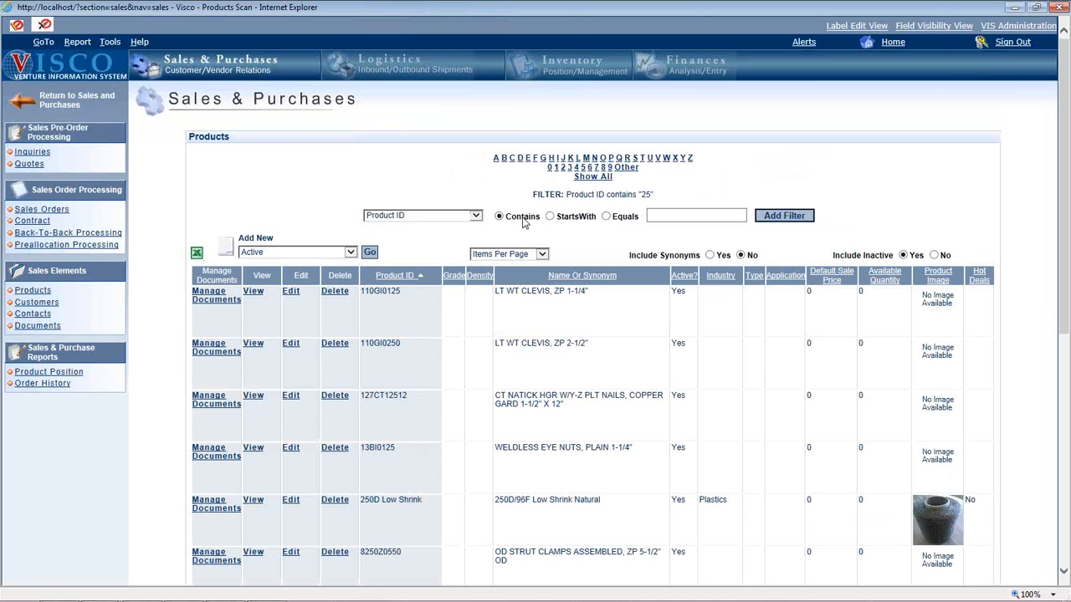
- Open the vendor BEIJING KAISHENGAO for editing and examine the offers received from it
left_click(281, 67)
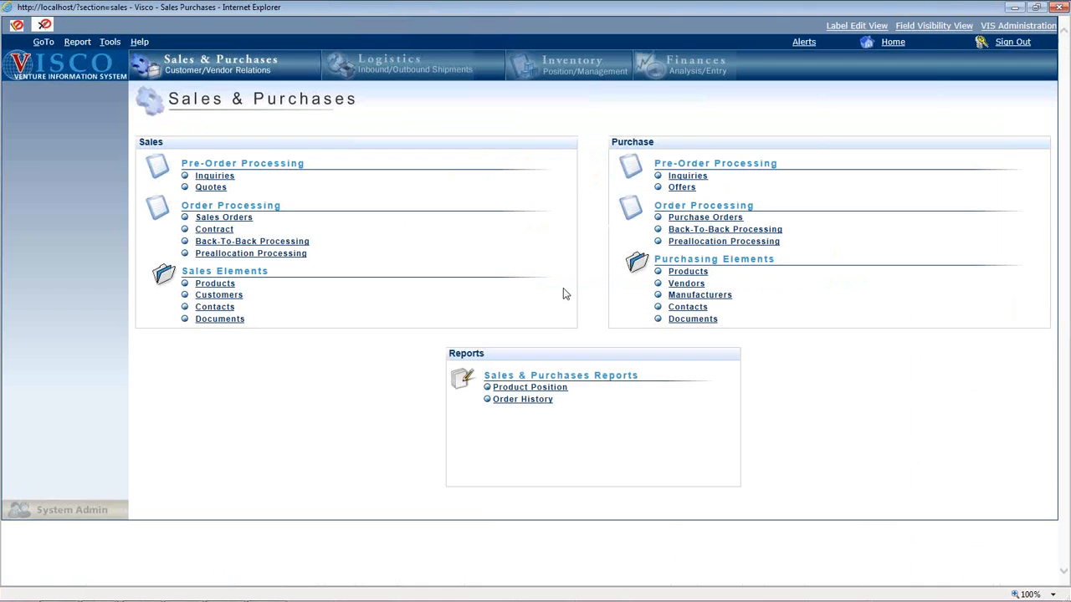
left_click(686, 284)
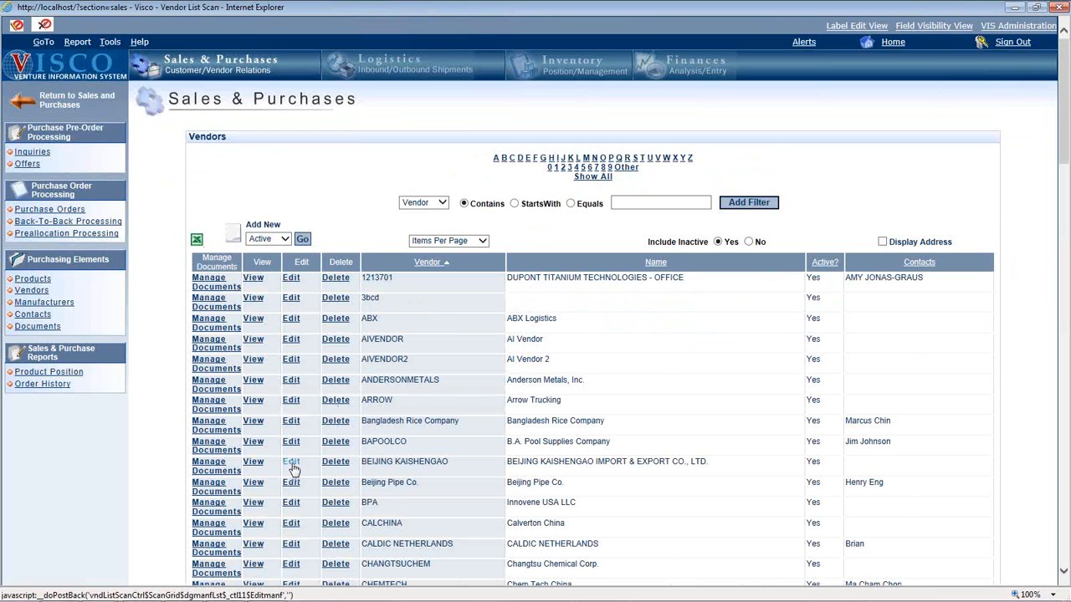
left_click(292, 465)
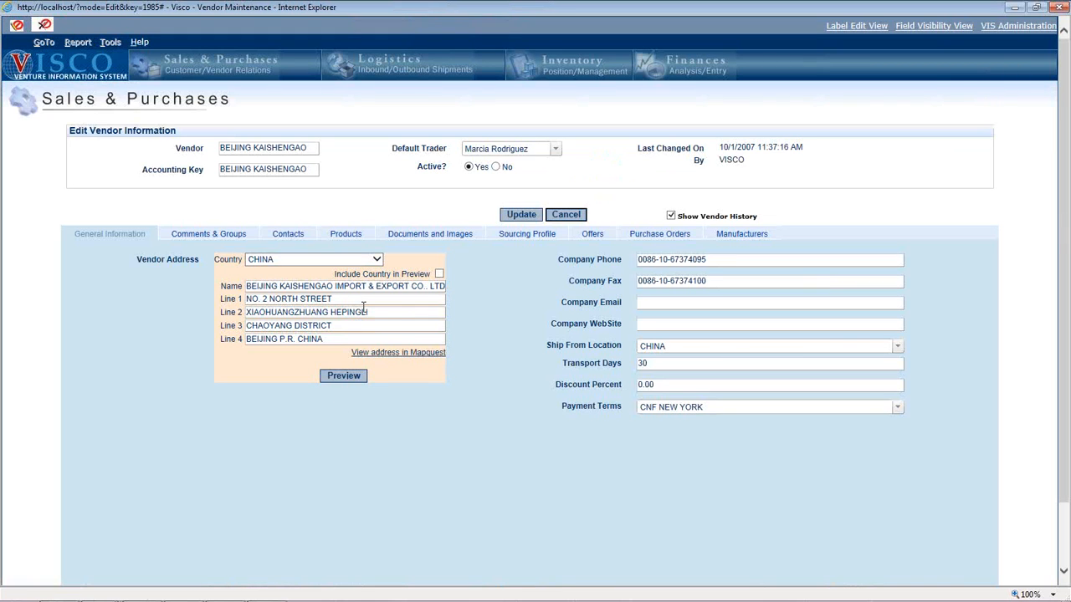
left_click(593, 234)
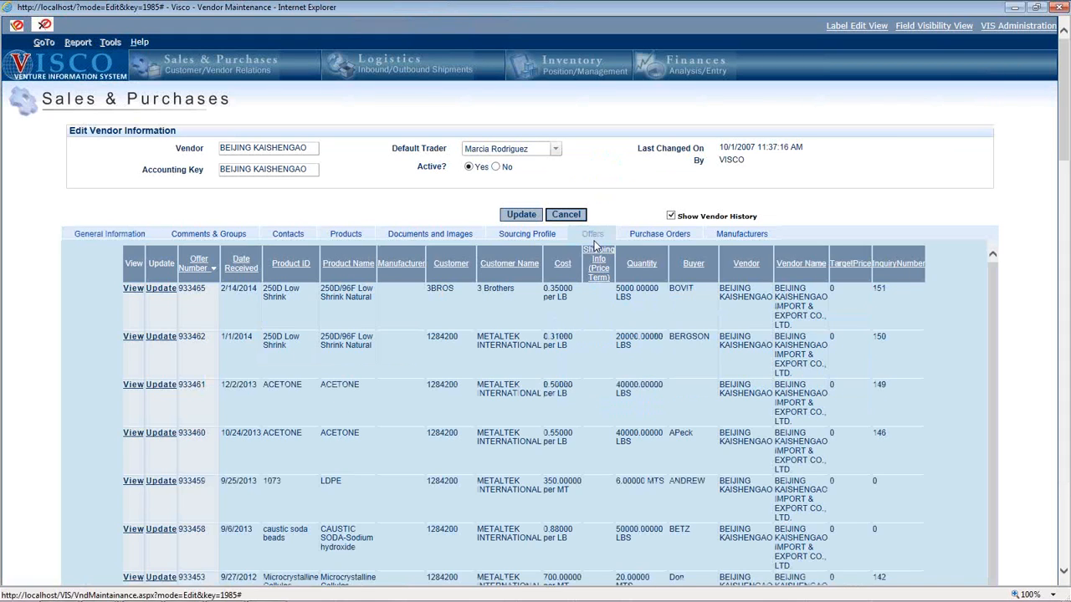